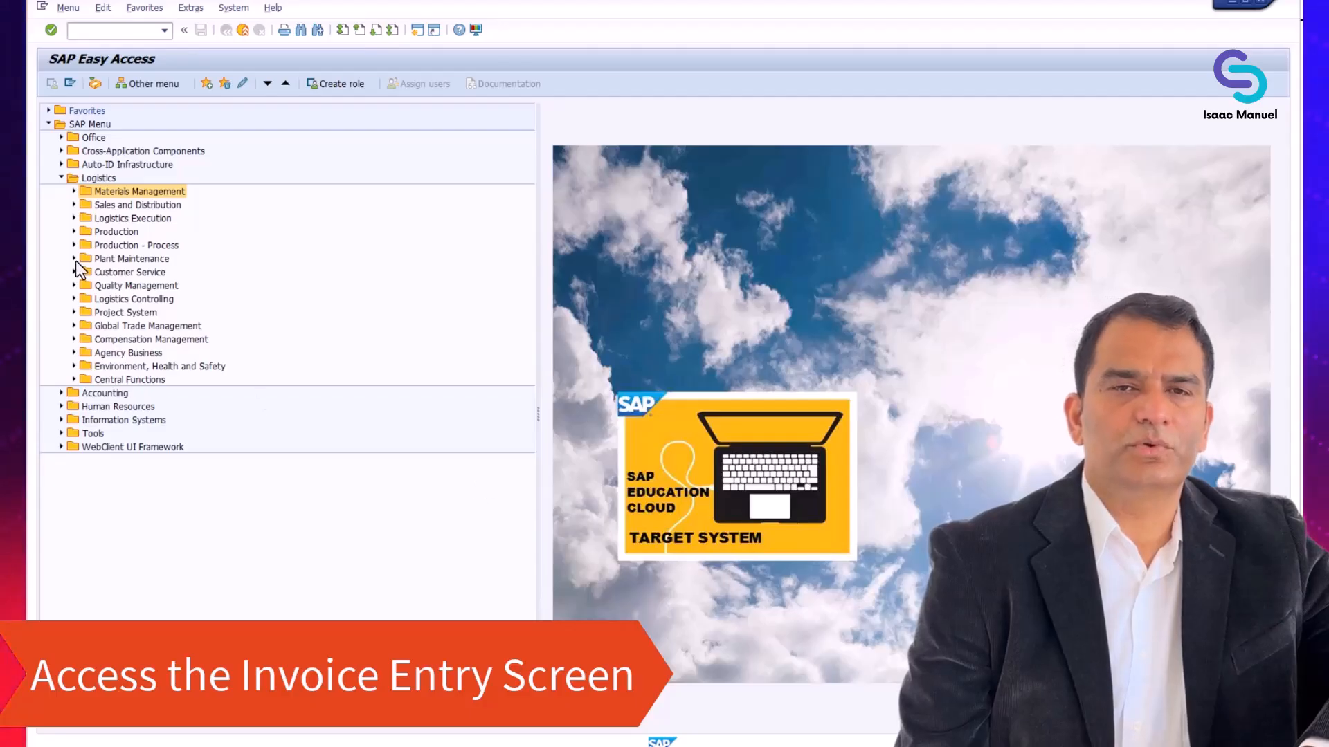
Open the MIRO - Enter Invoice transaction from Document Entry under Logistics Invoice Verification in Materials Management
click(73, 191)
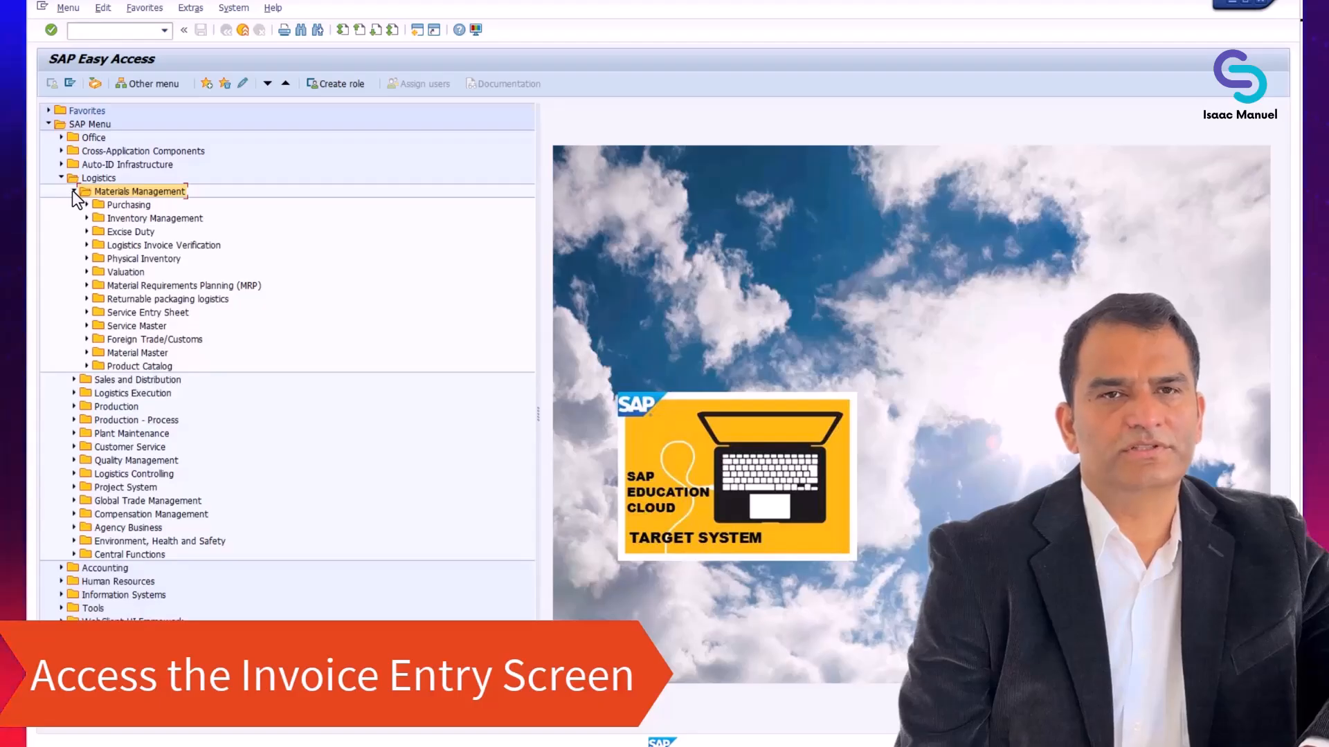
click(86, 245)
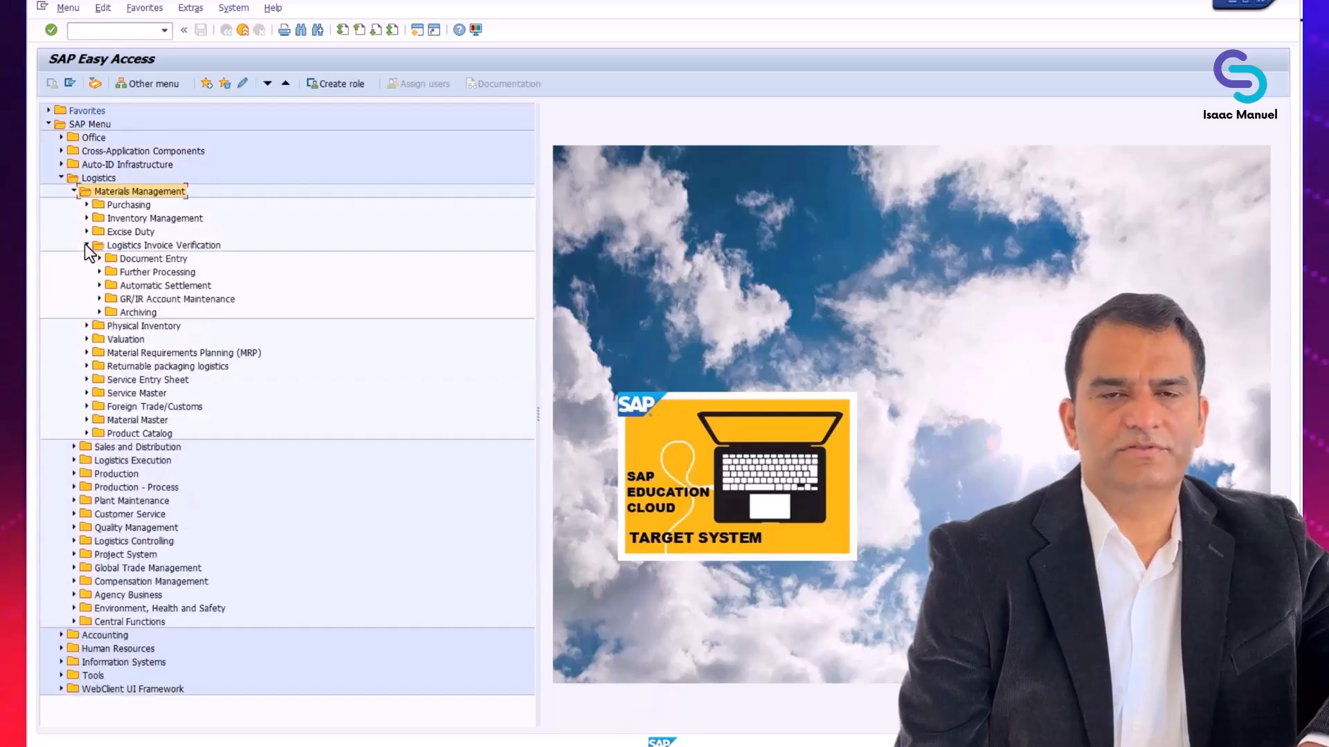
click(98, 259)
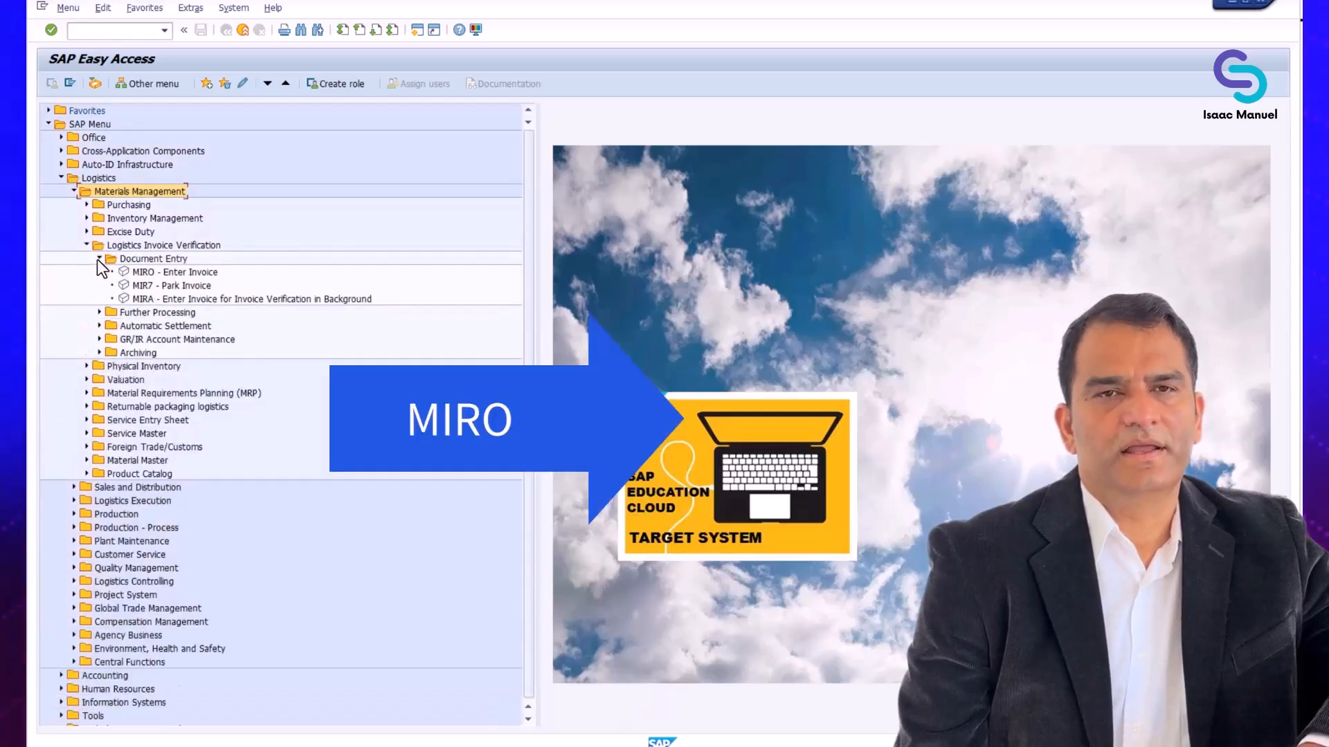
click(188, 272)
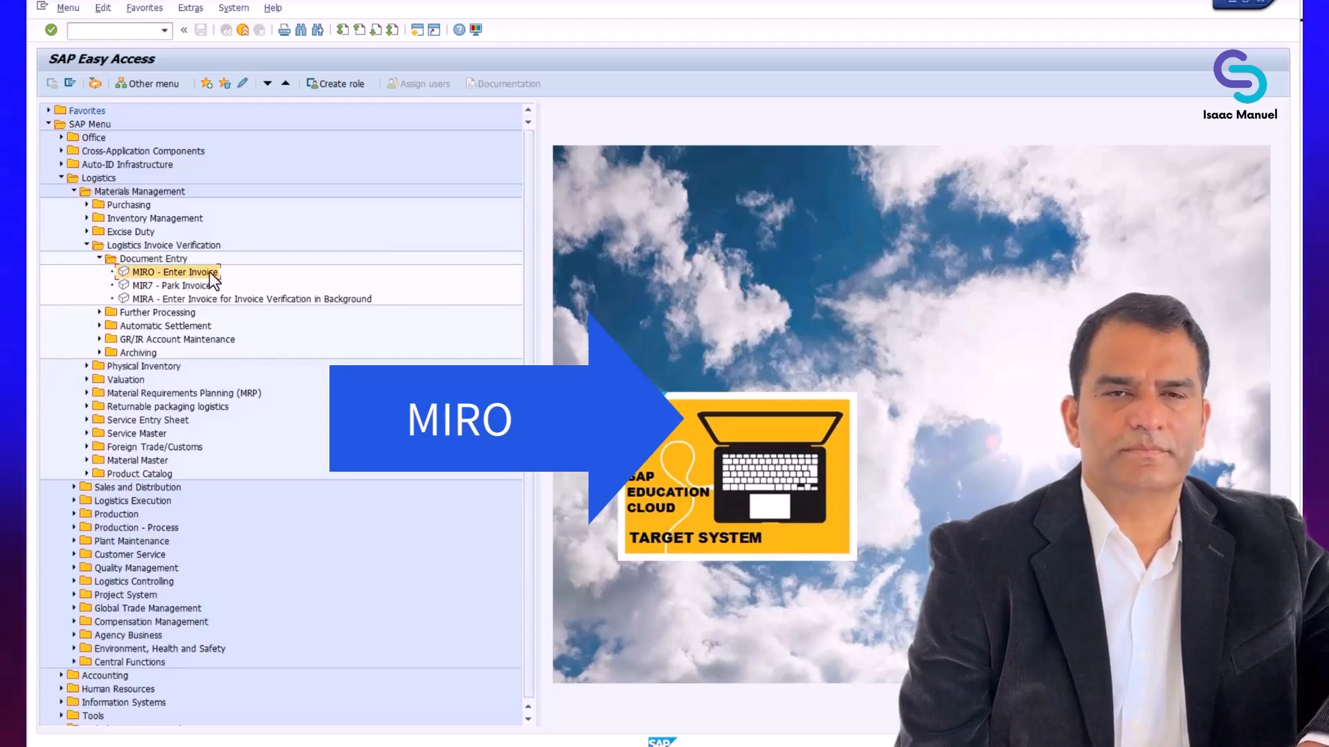
double_click(210, 273)
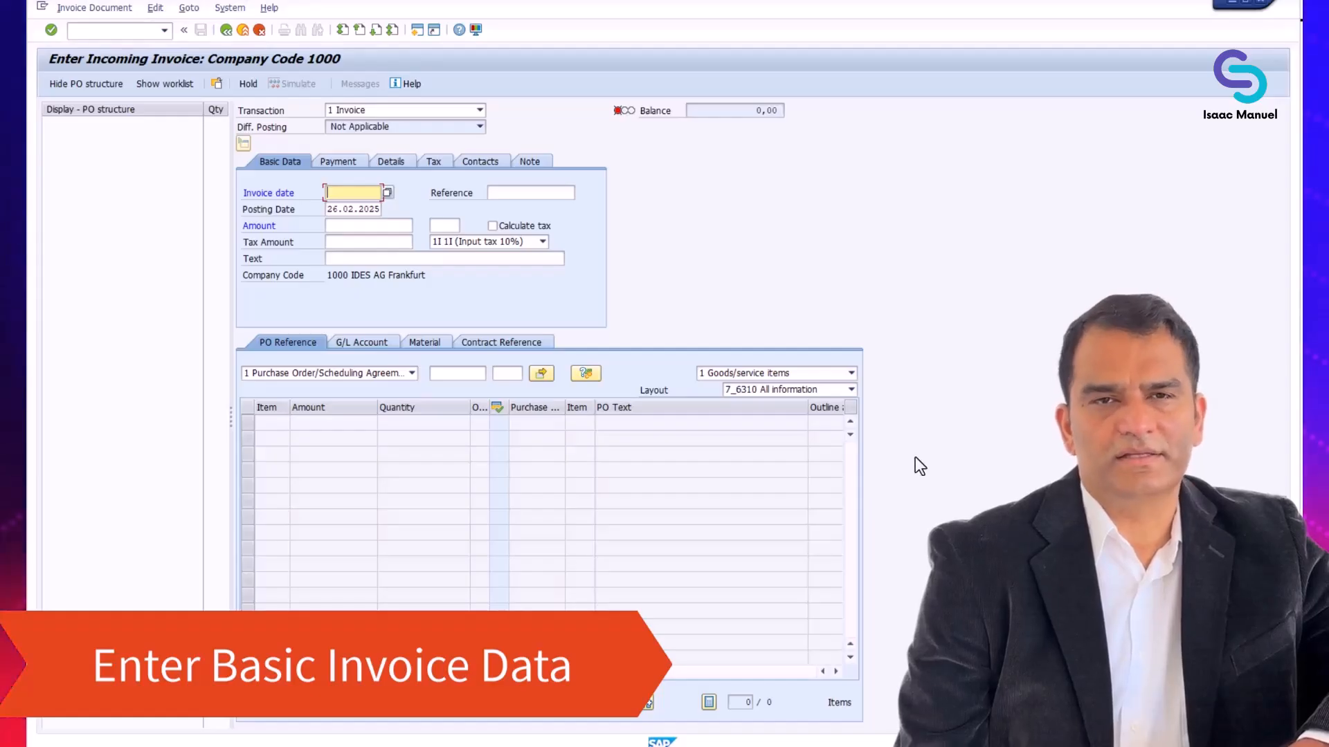
Set the invoice date to 26.02.2025 and enter REF01 as the invoice reference
click(387, 192)
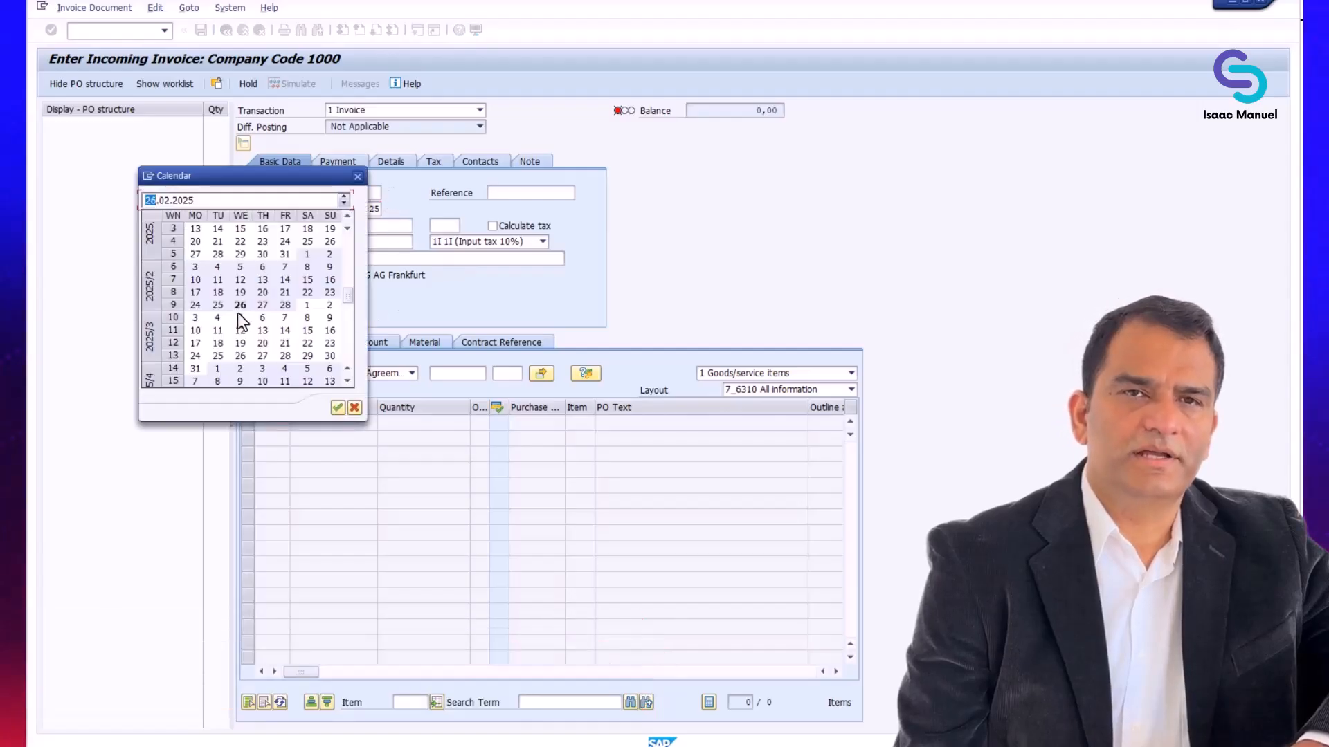
double_click(240, 305)
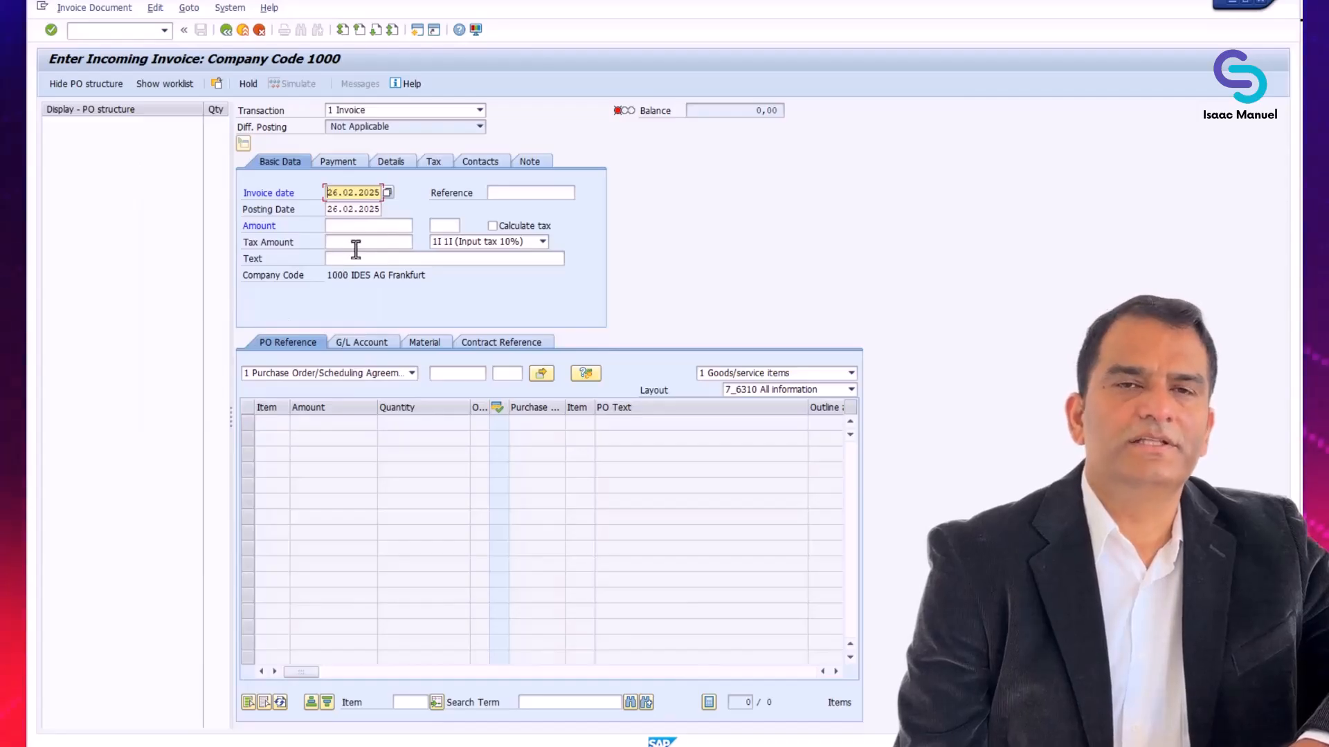
click(522, 194)
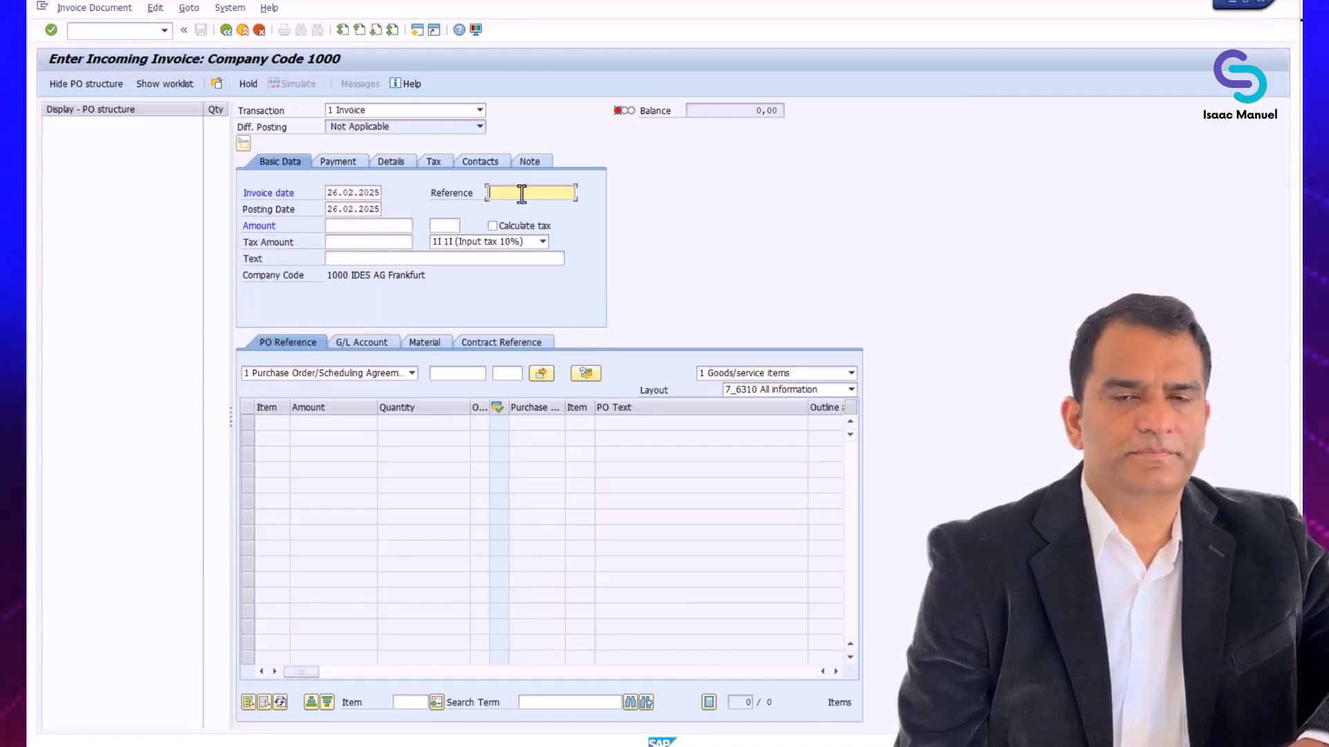
text(REF)
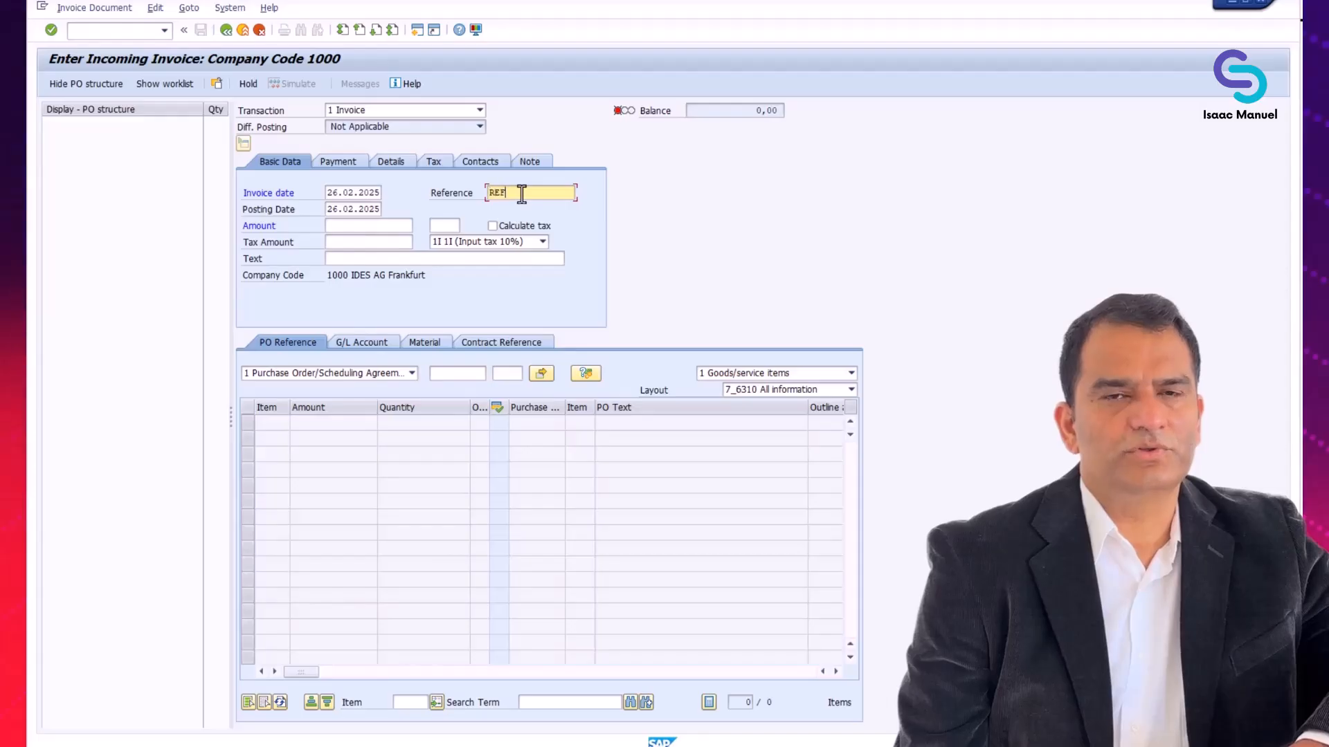
text(01)
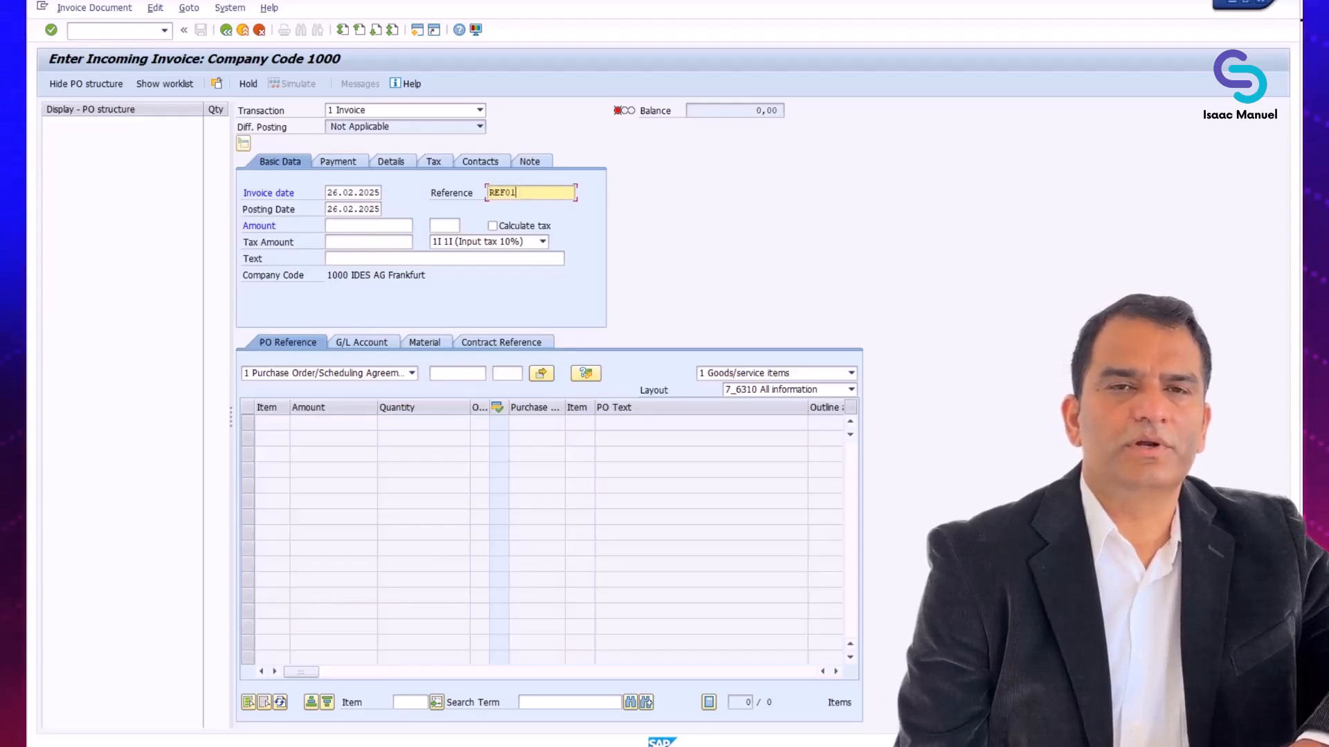
Enter an invoice amount of 3828 and a tax amount of 528 with tax code VN (16% domestic input tax)
click(388, 225)
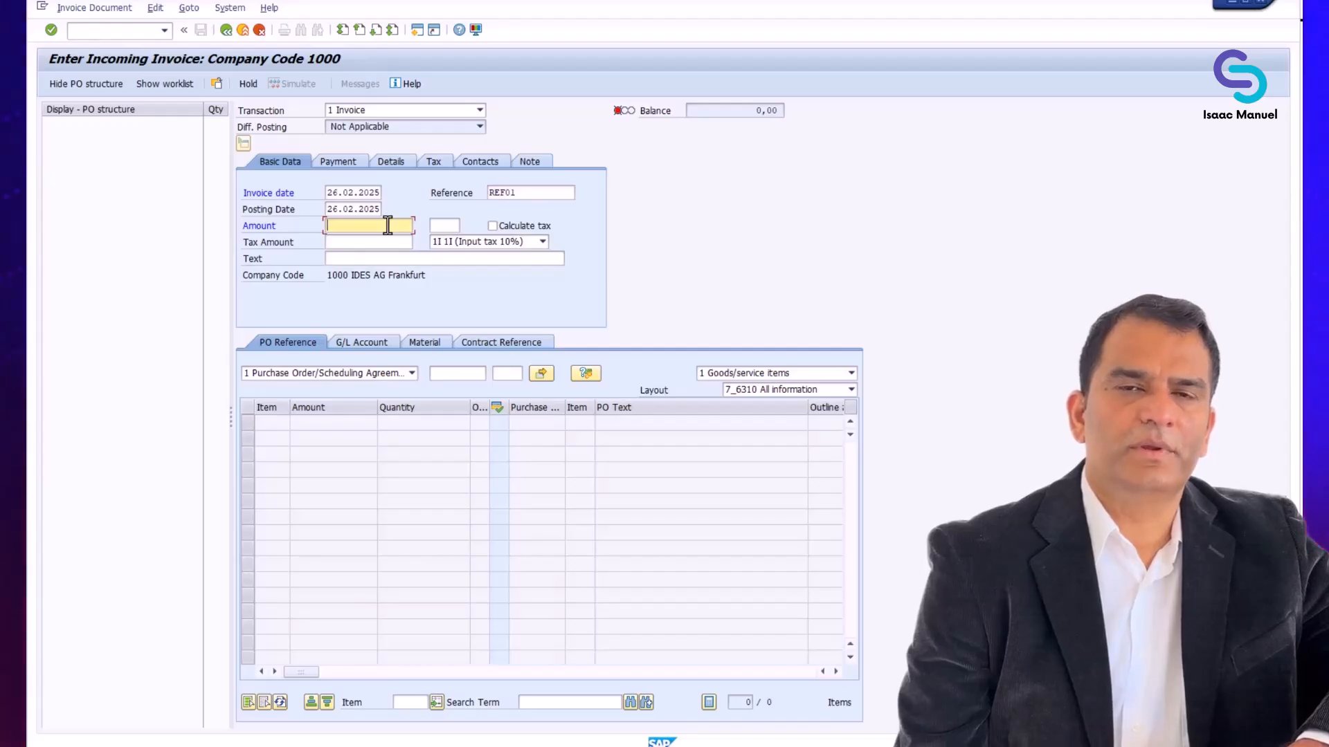
text(38)
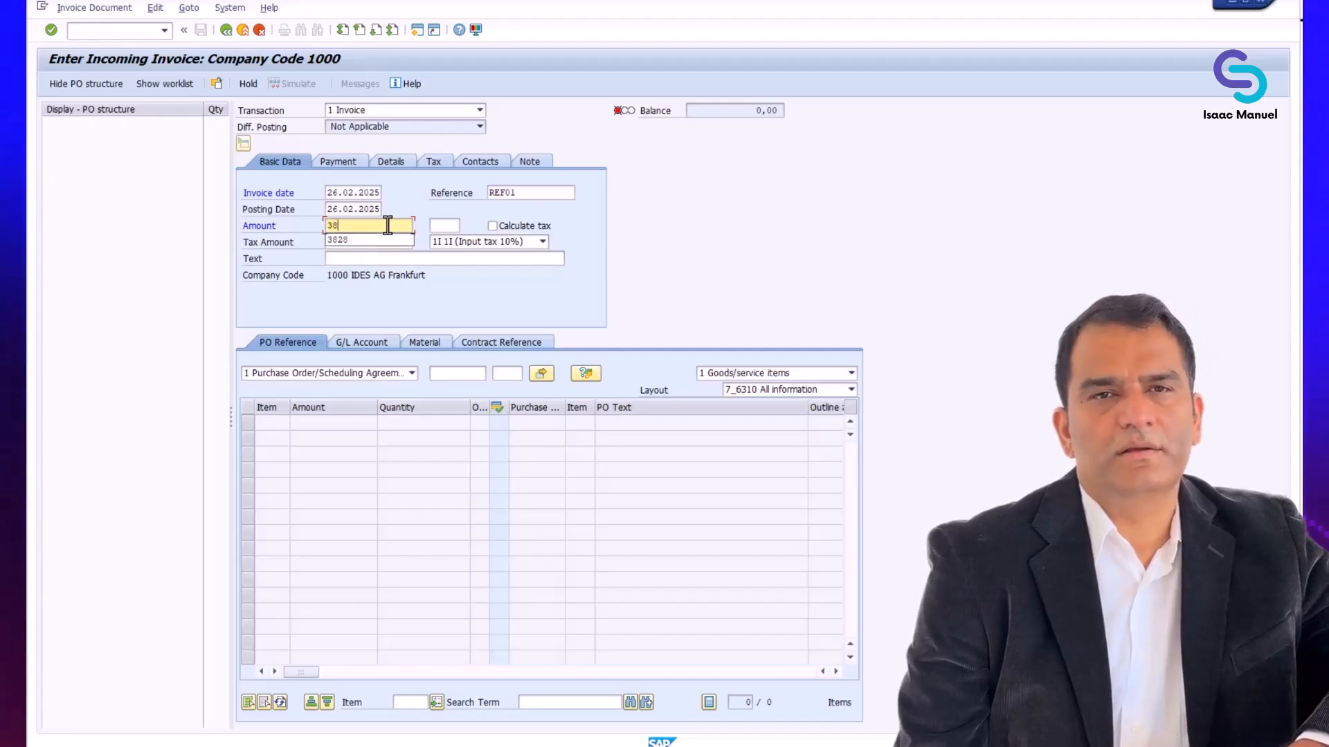
text(28)
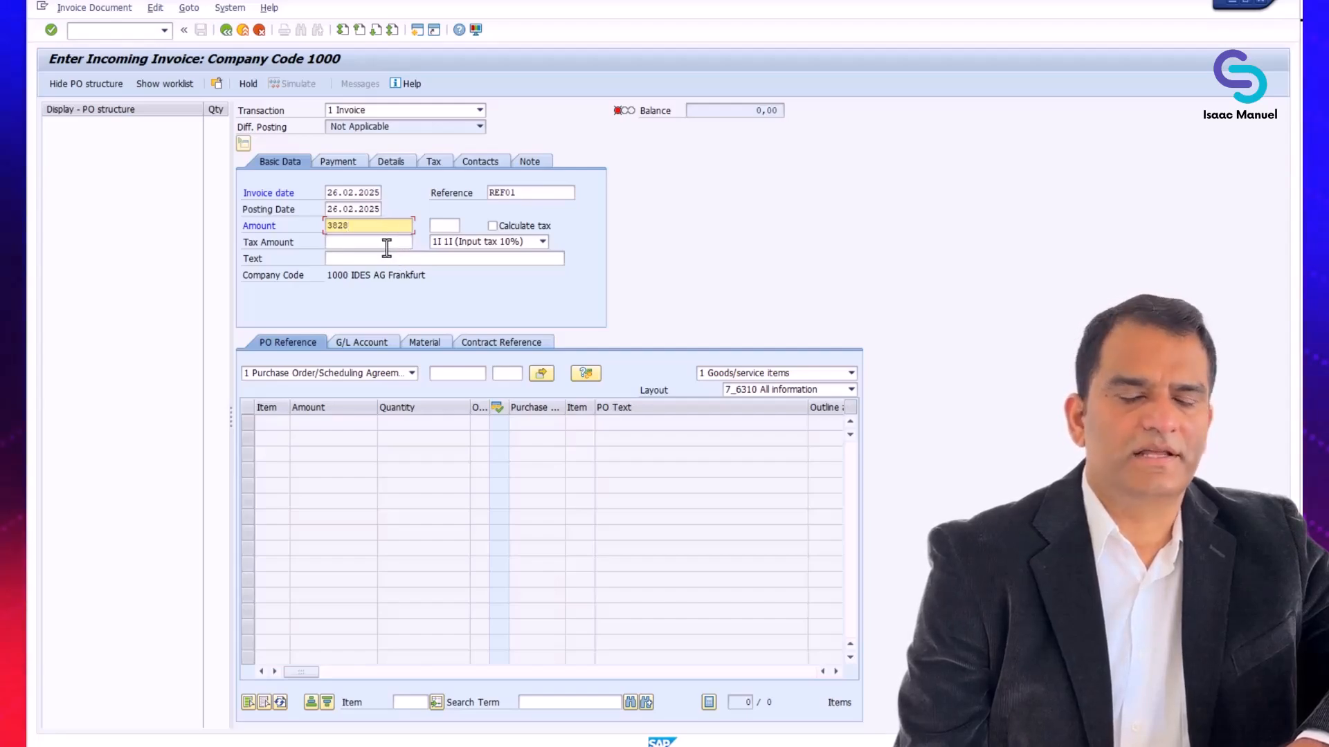
click(386, 242)
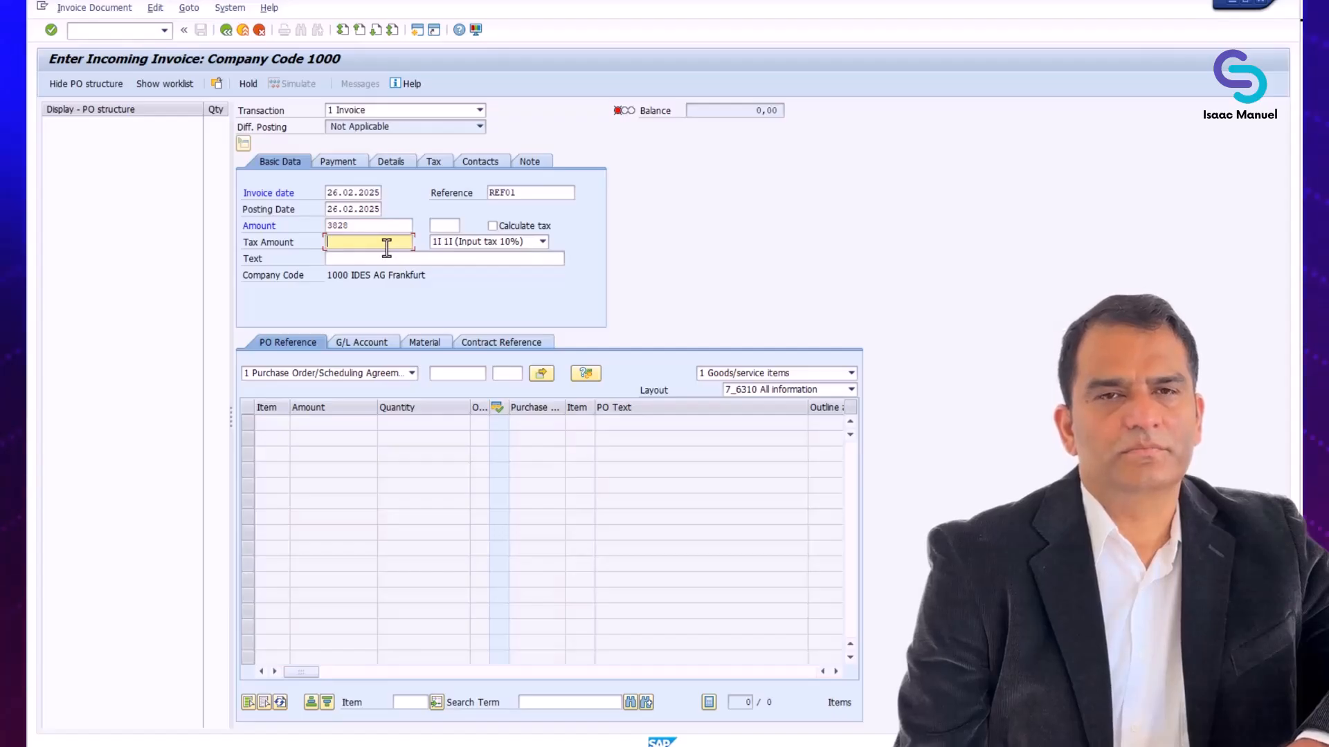
text(528)
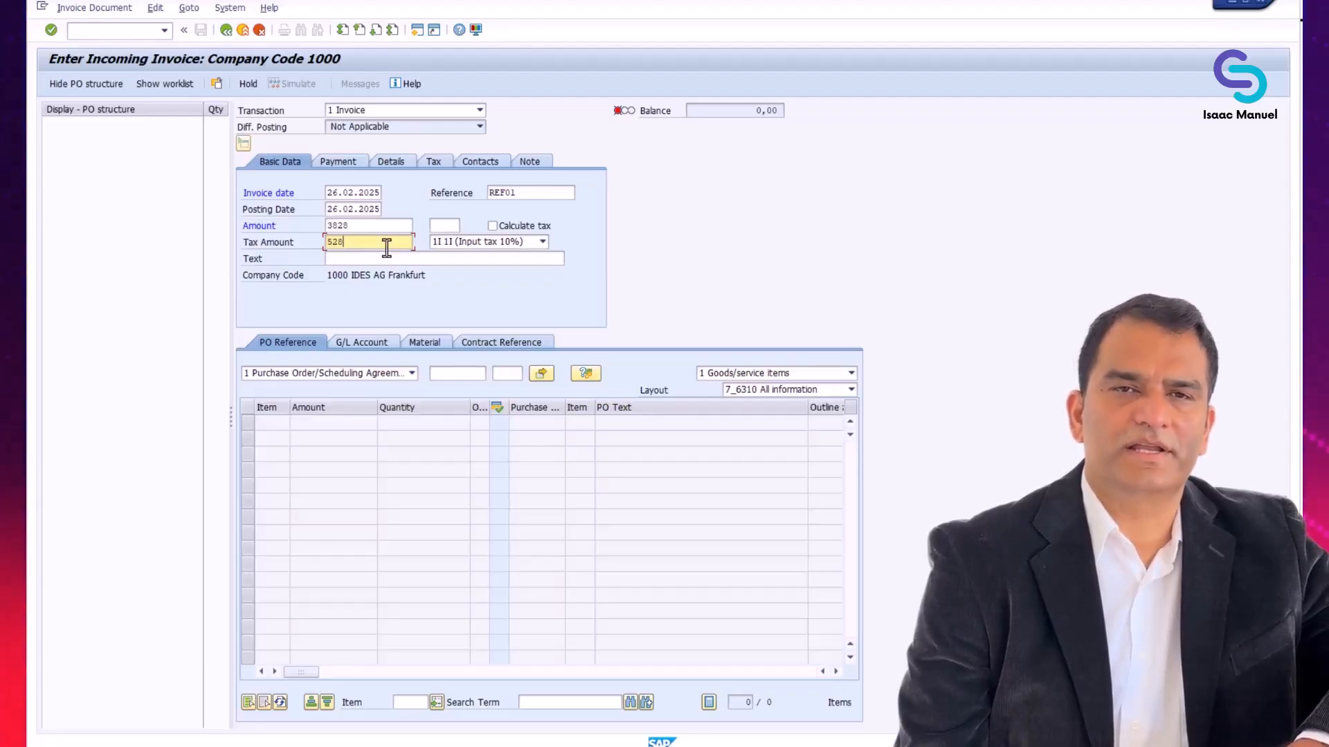
click(544, 243)
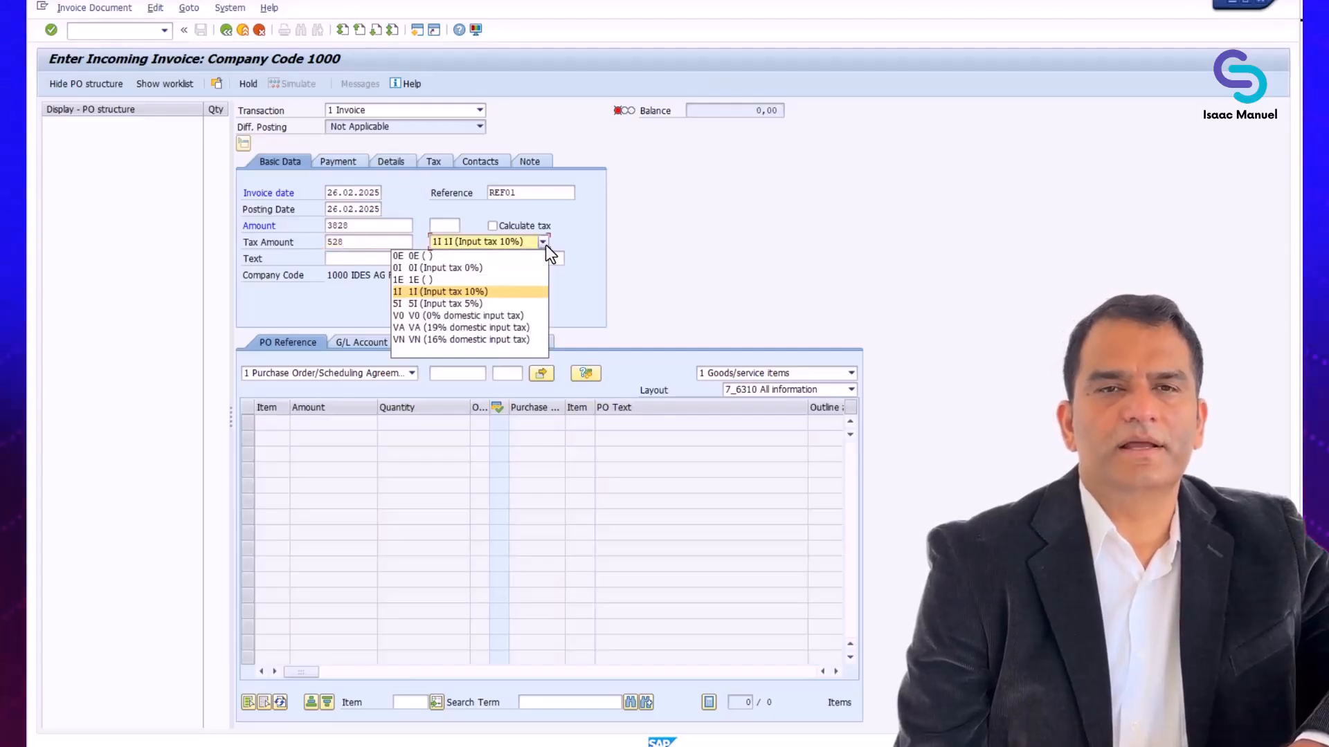
click(518, 337)
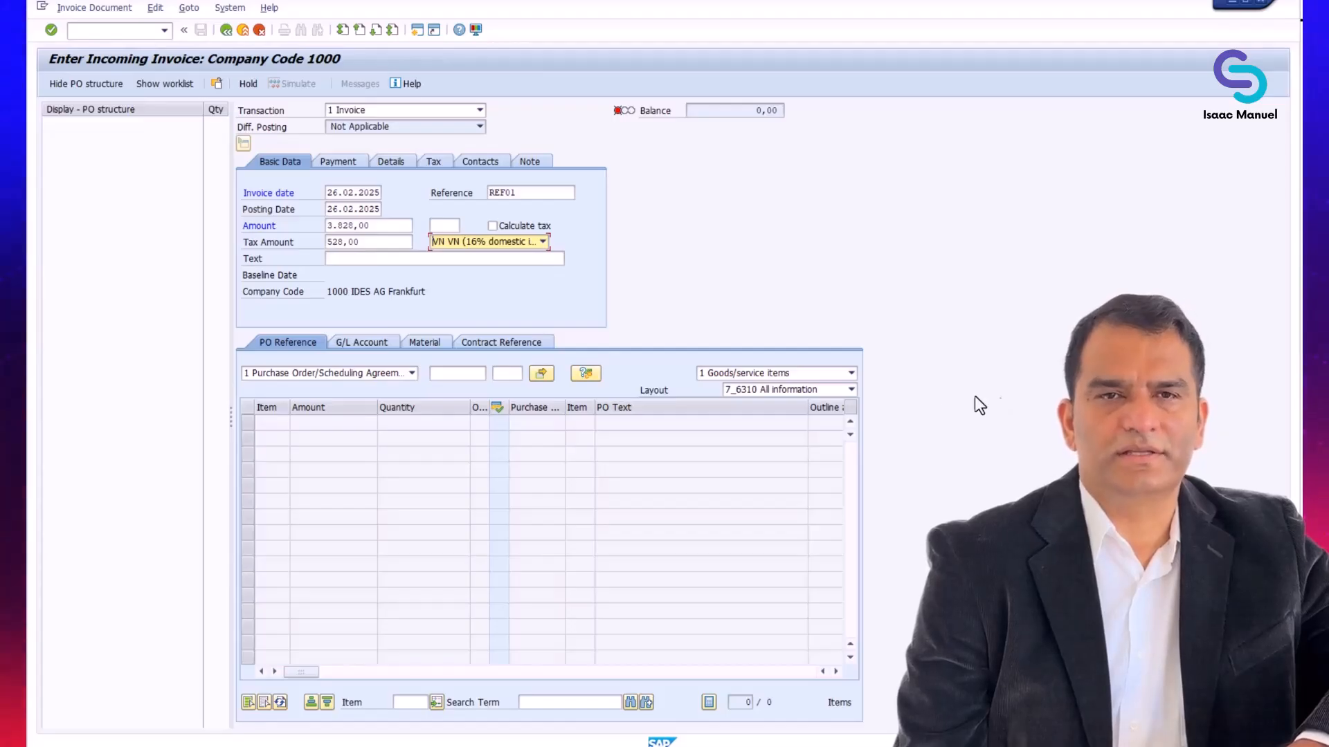
Enter the purchase order number as the PO reference to bring in its items, and post the invoice
click(412, 380)
click(417, 378)
click(459, 375)
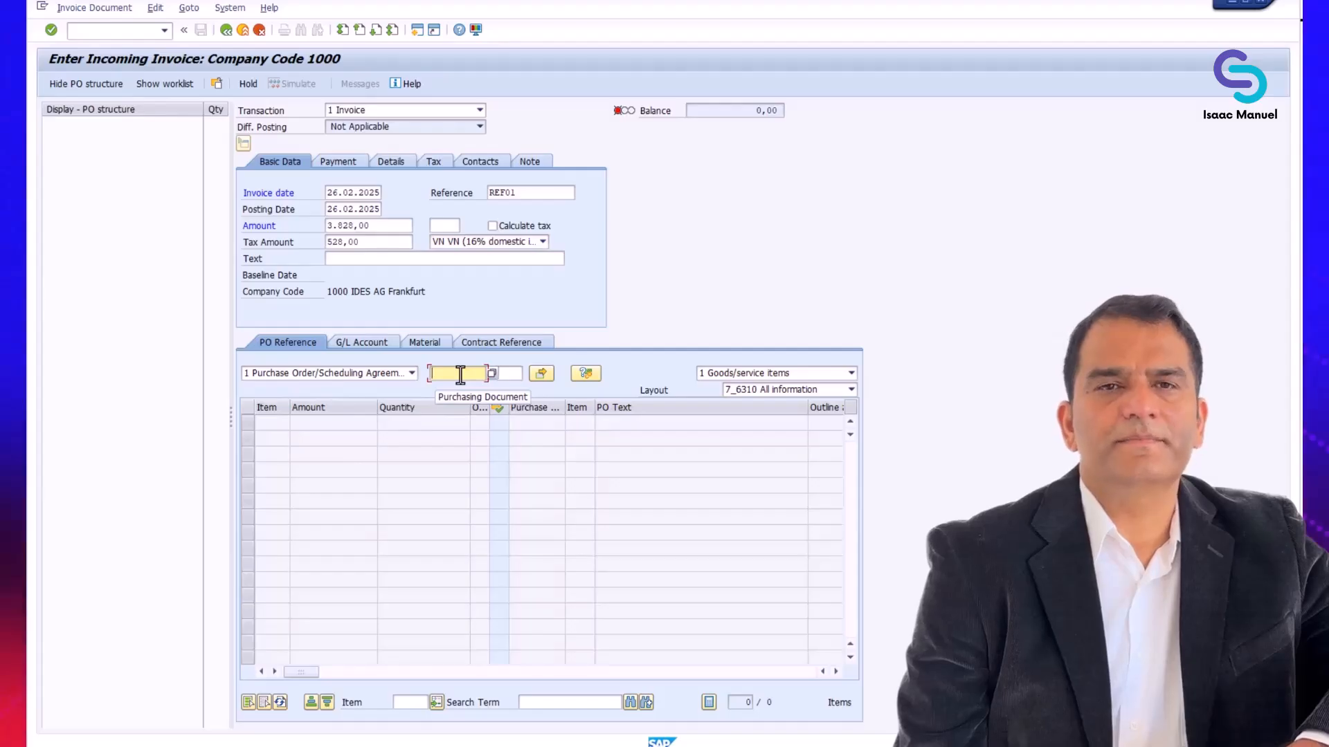
text(4500017235)
key(Return)
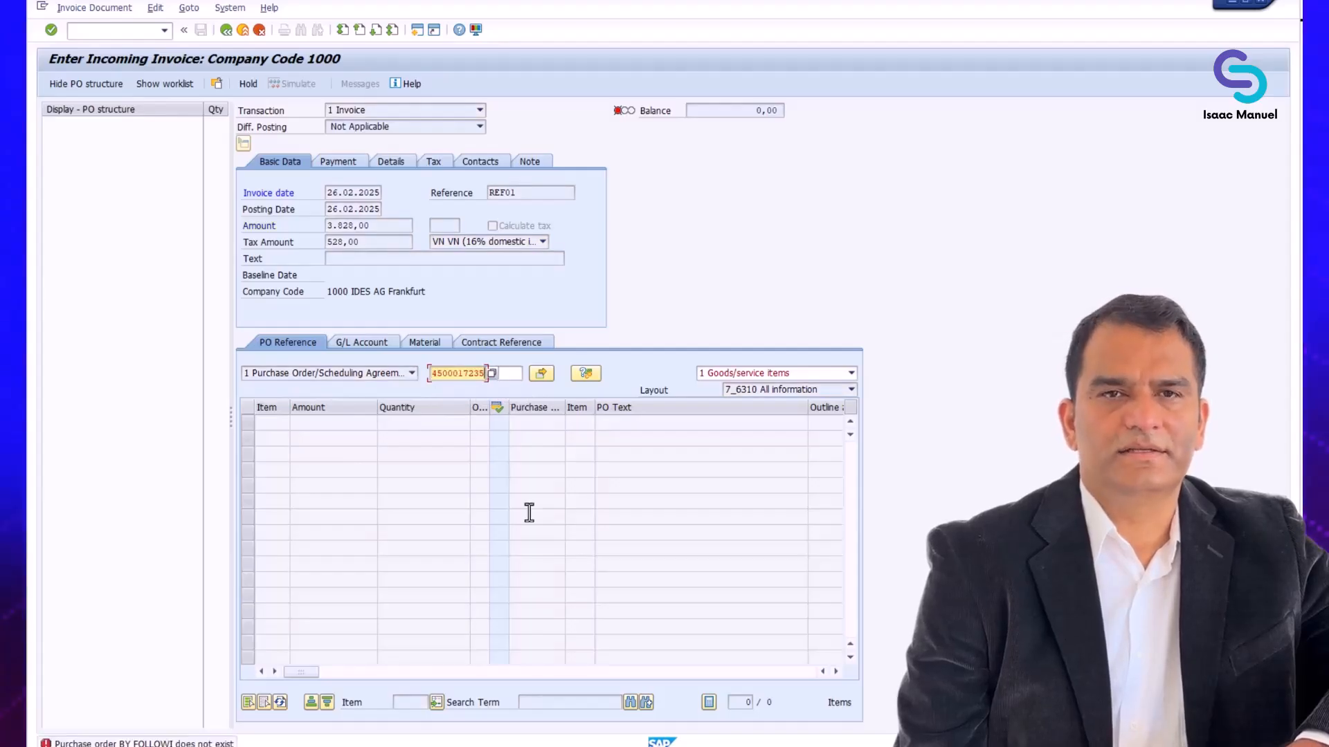
key(Return)
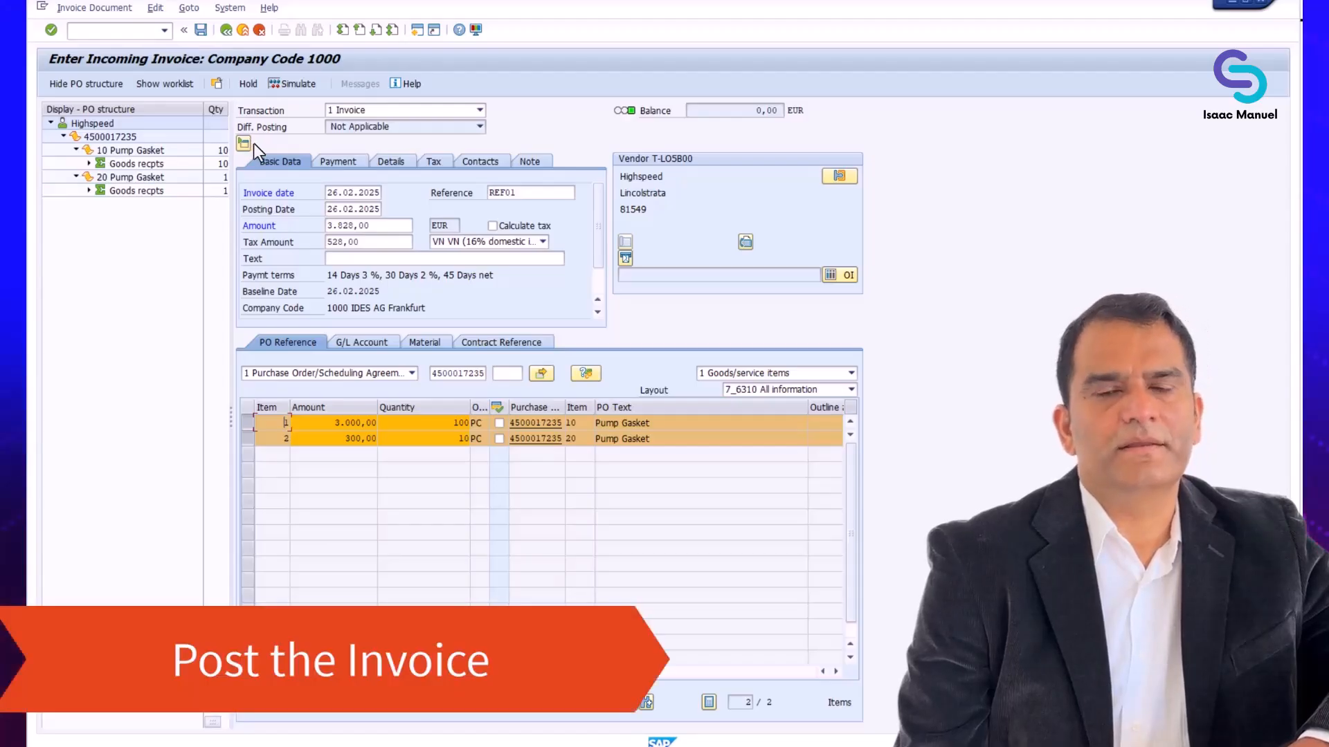
click(200, 30)
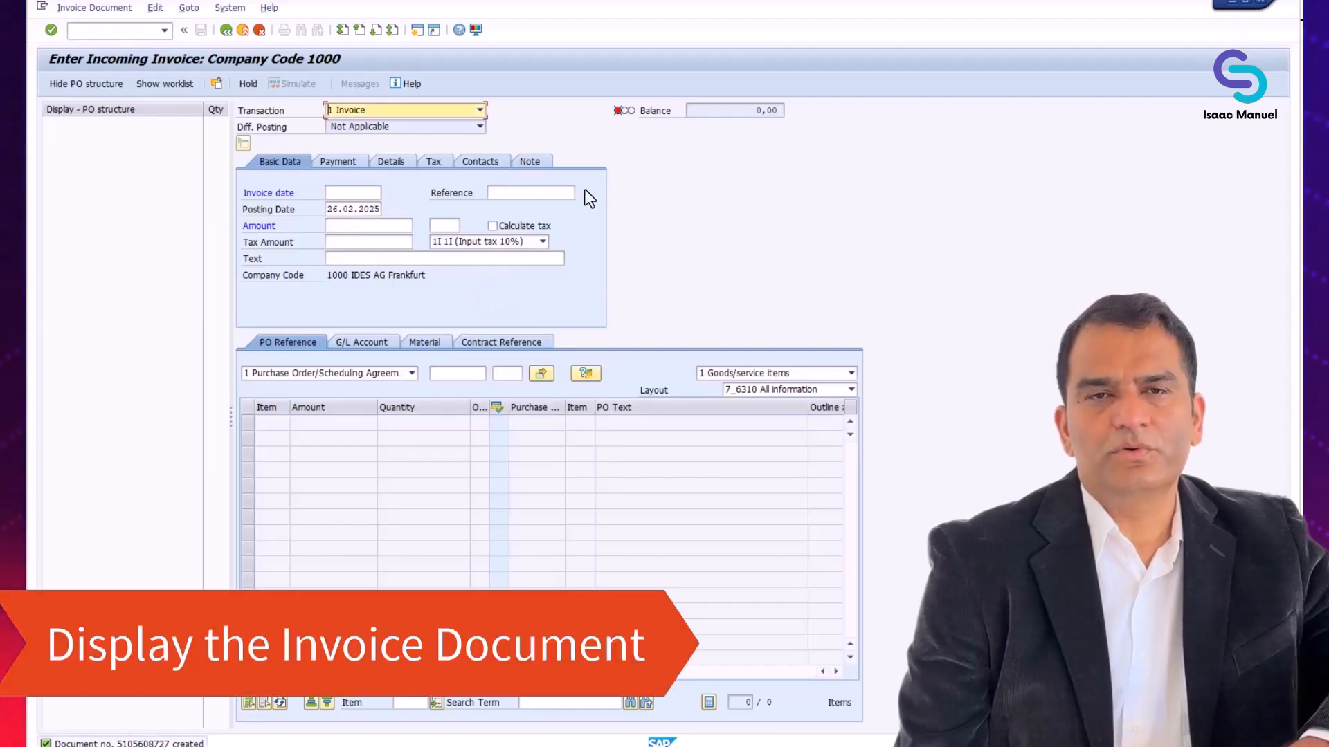
Display the posted invoice document for fiscal year 2025 and widen its PO structure area
click(95, 9)
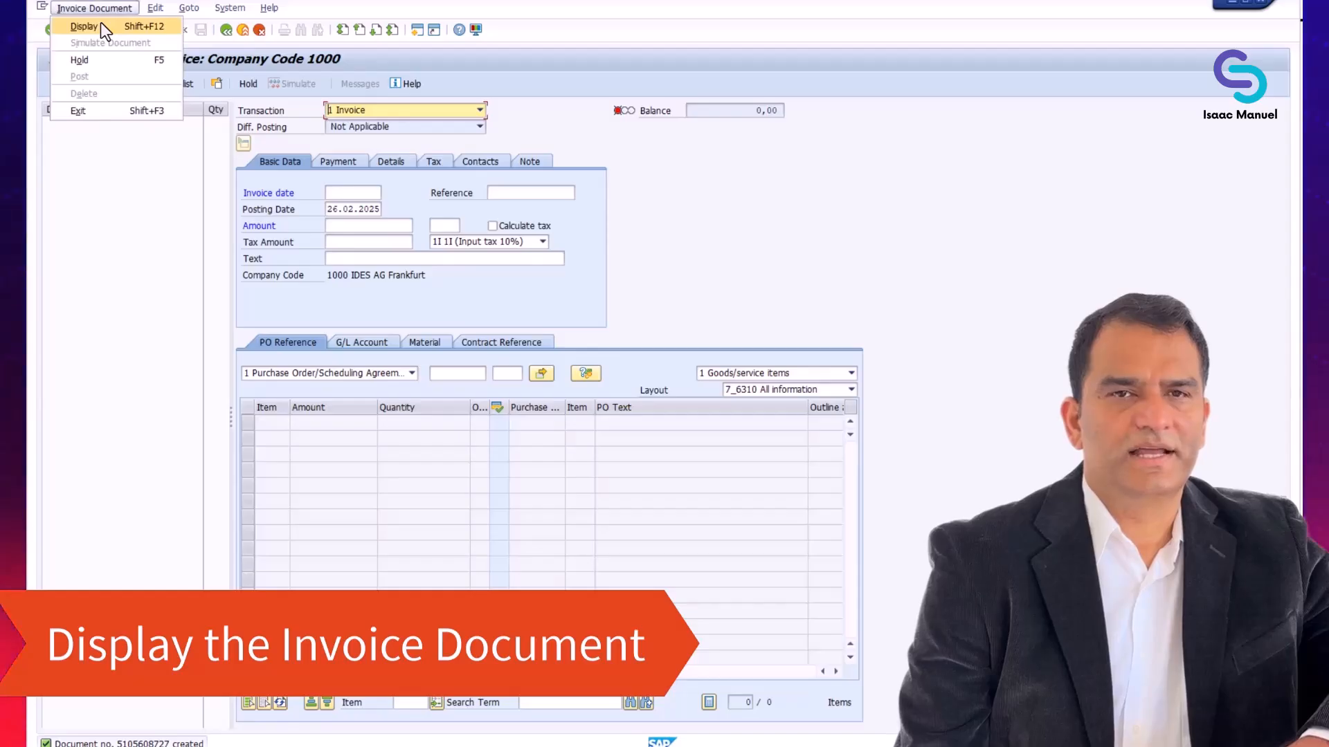
click(101, 27)
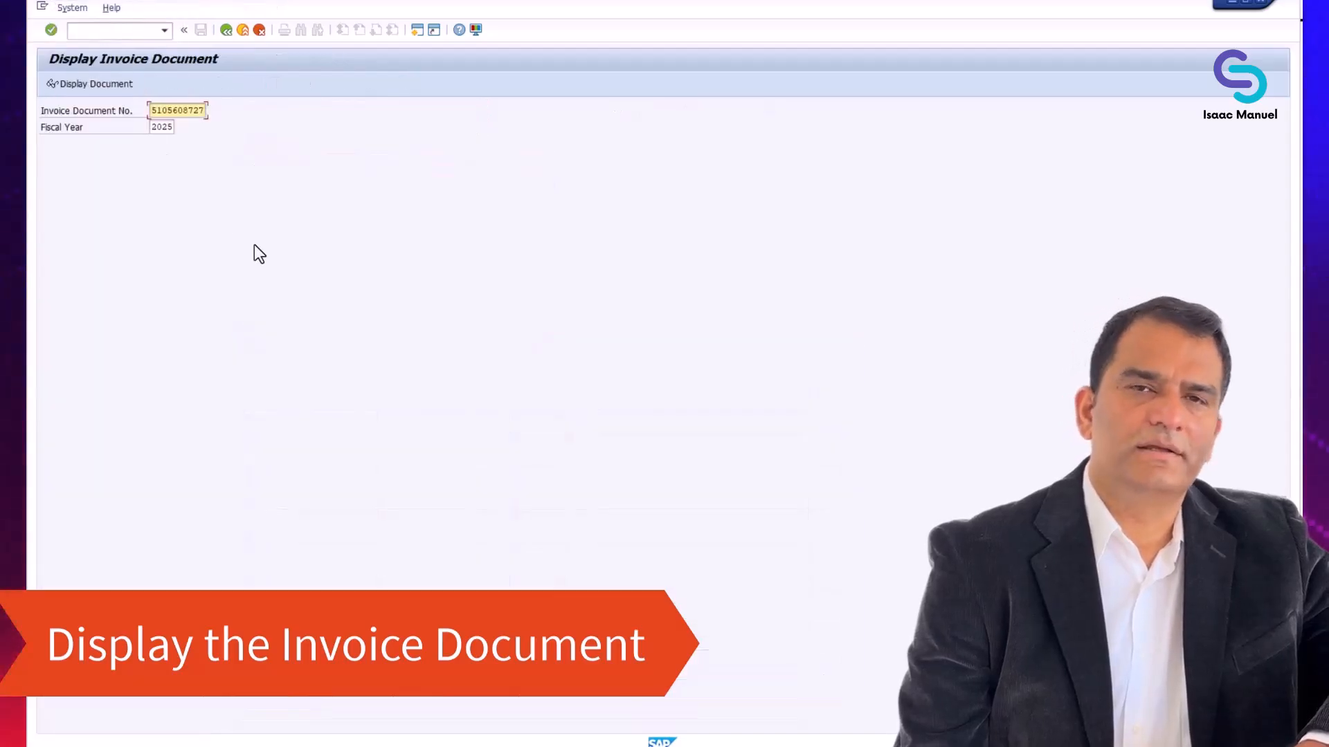
click(113, 84)
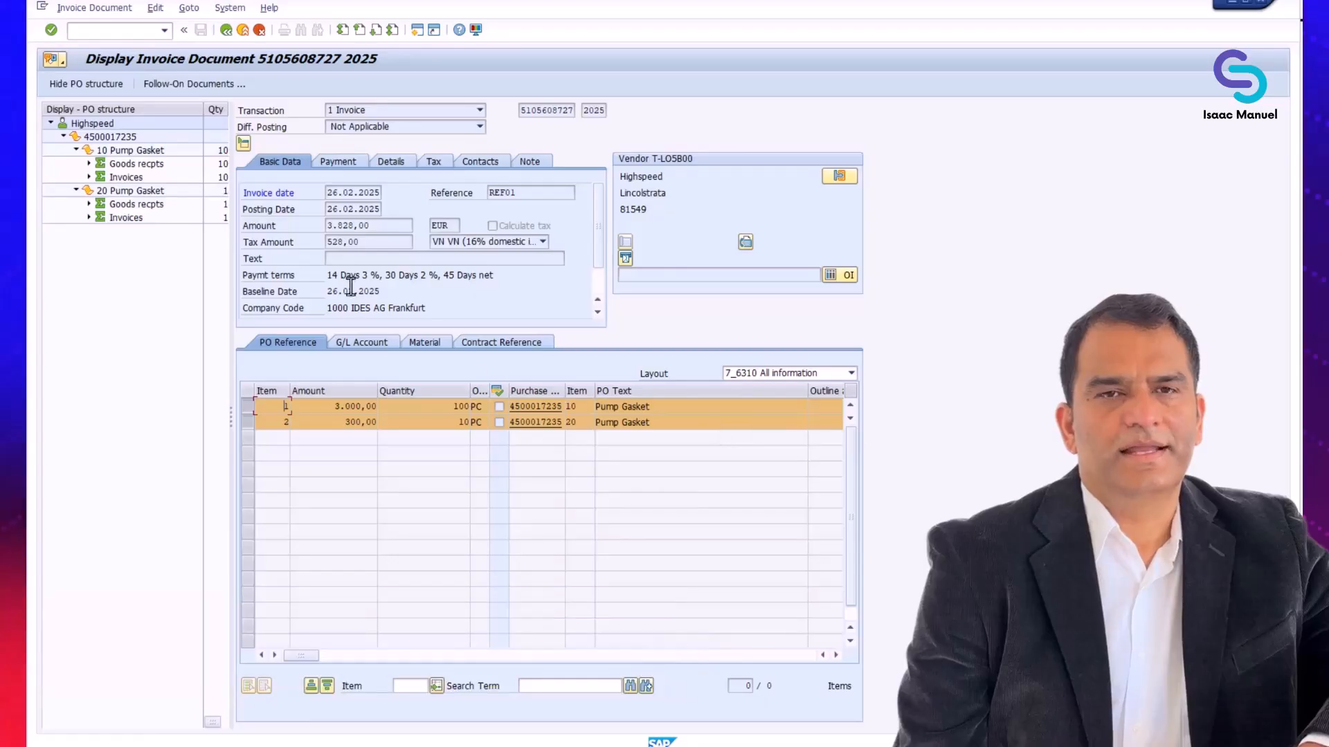
drag(253, 257, 285, 261)
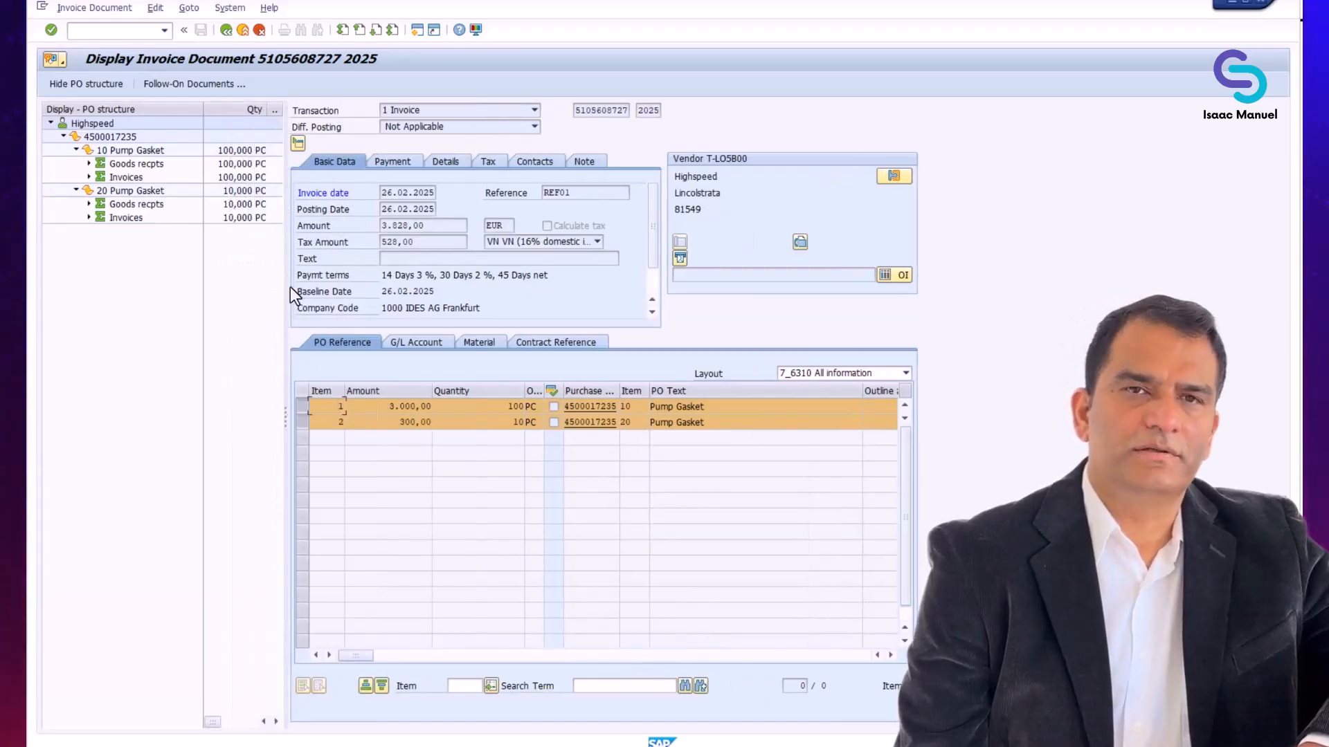
Open the accounting document from the invoice's follow-on documents to review its line items
click(215, 87)
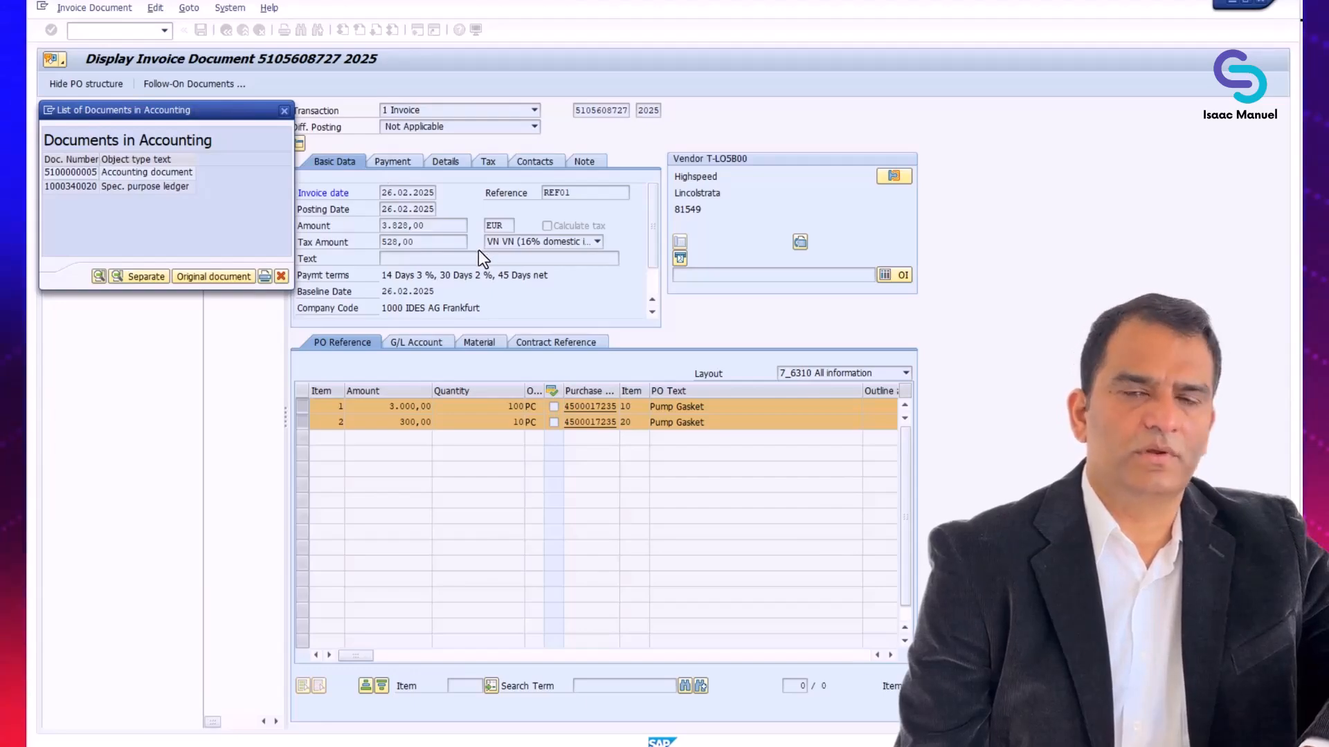
click(122, 174)
double_click(122, 174)
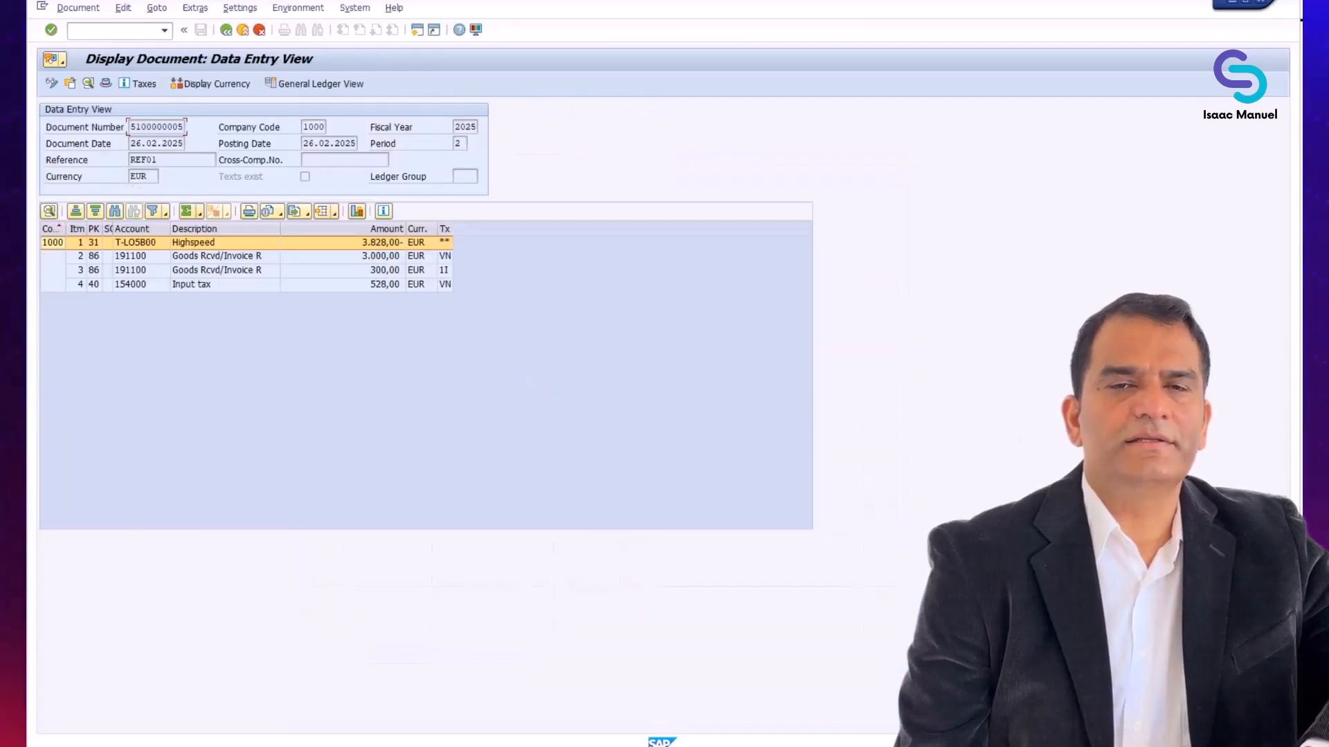
Leave the accounting document, close the list of accounting documents, and exit the invoice screens back to SAP Easy Access
key(F3)
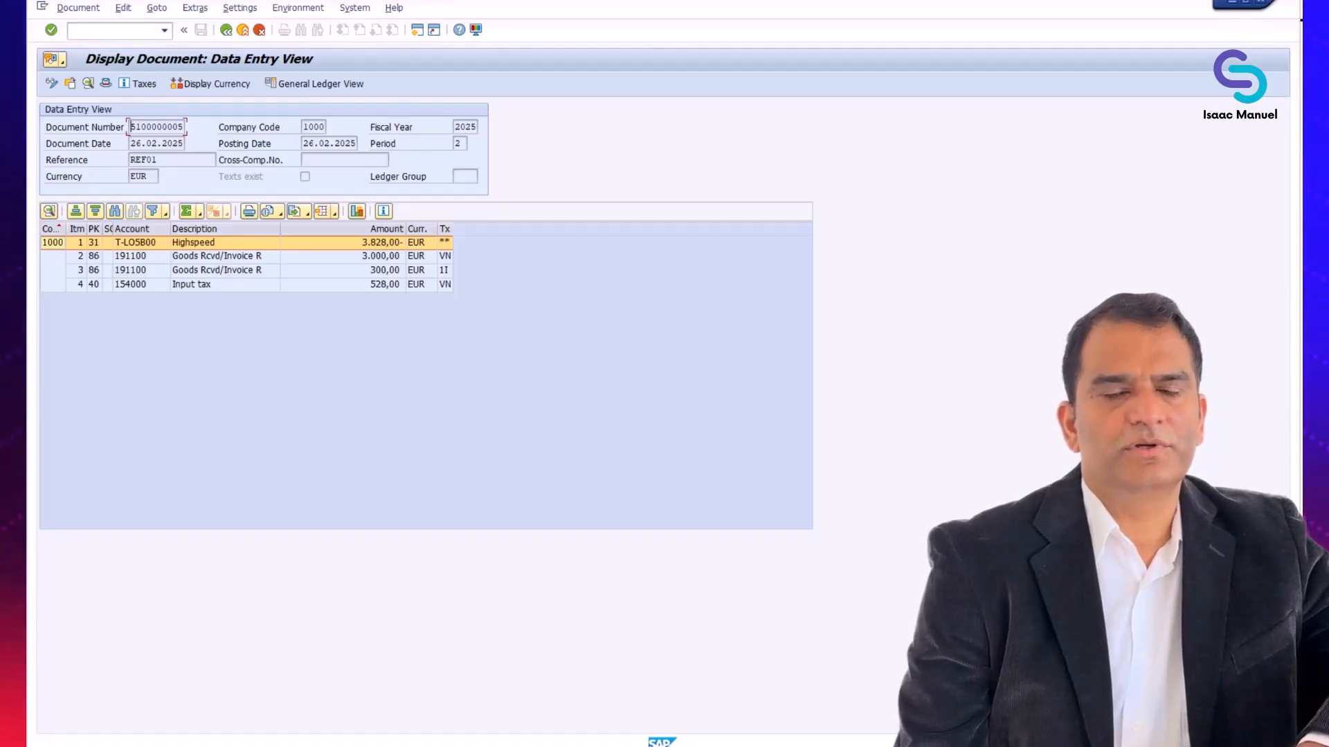
click(242, 31)
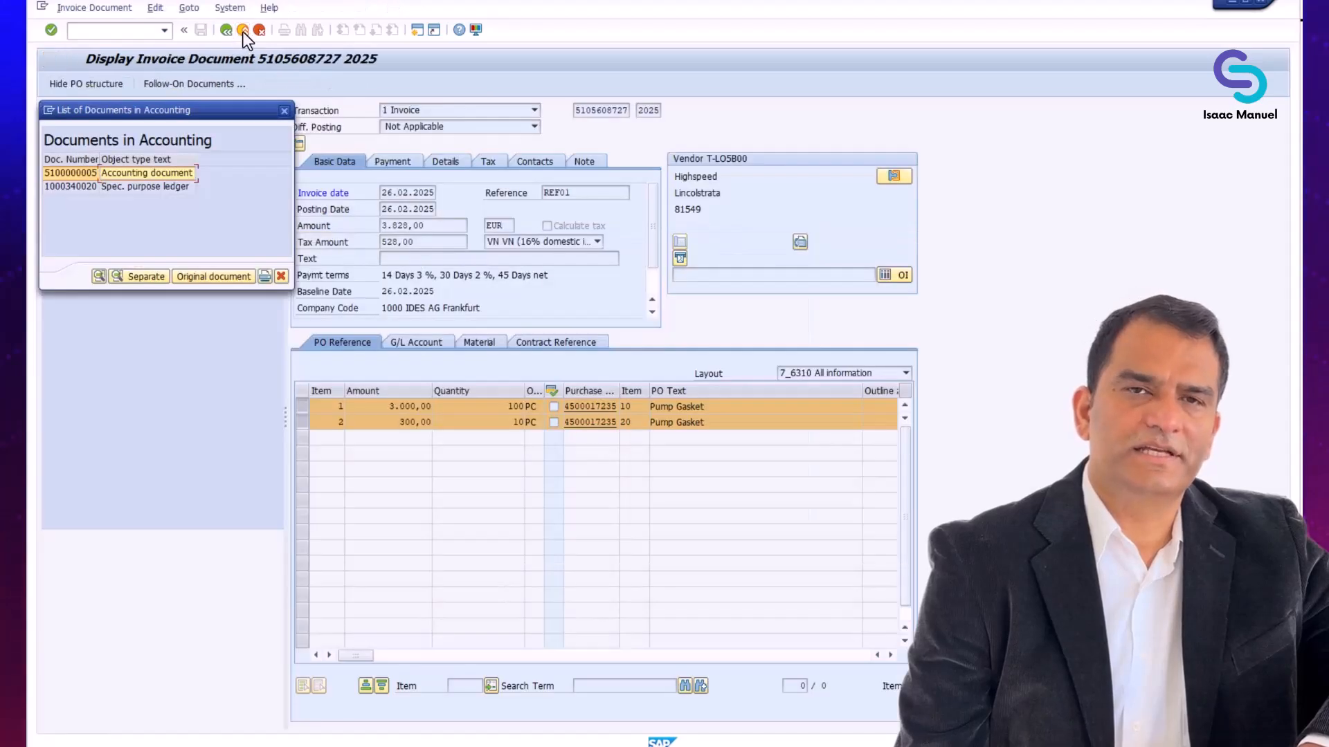
click(284, 111)
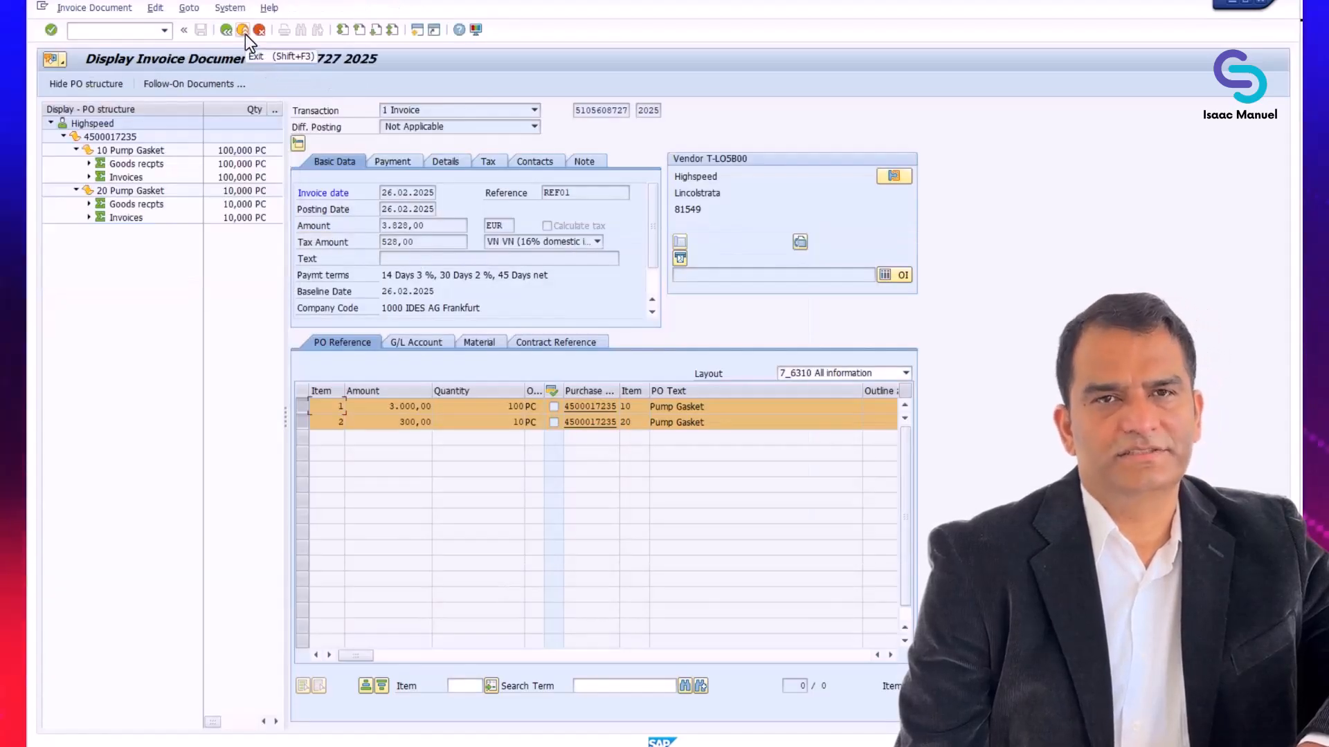
click(243, 31)
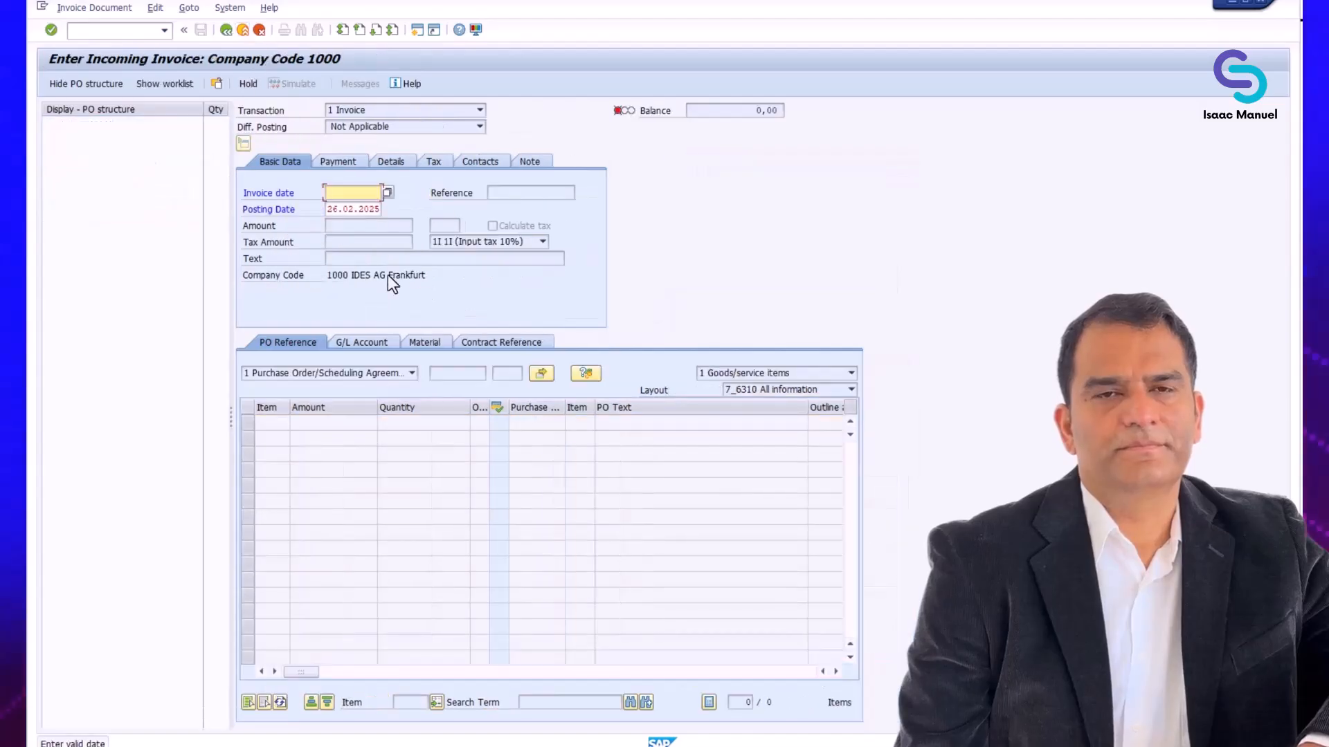
click(244, 30)
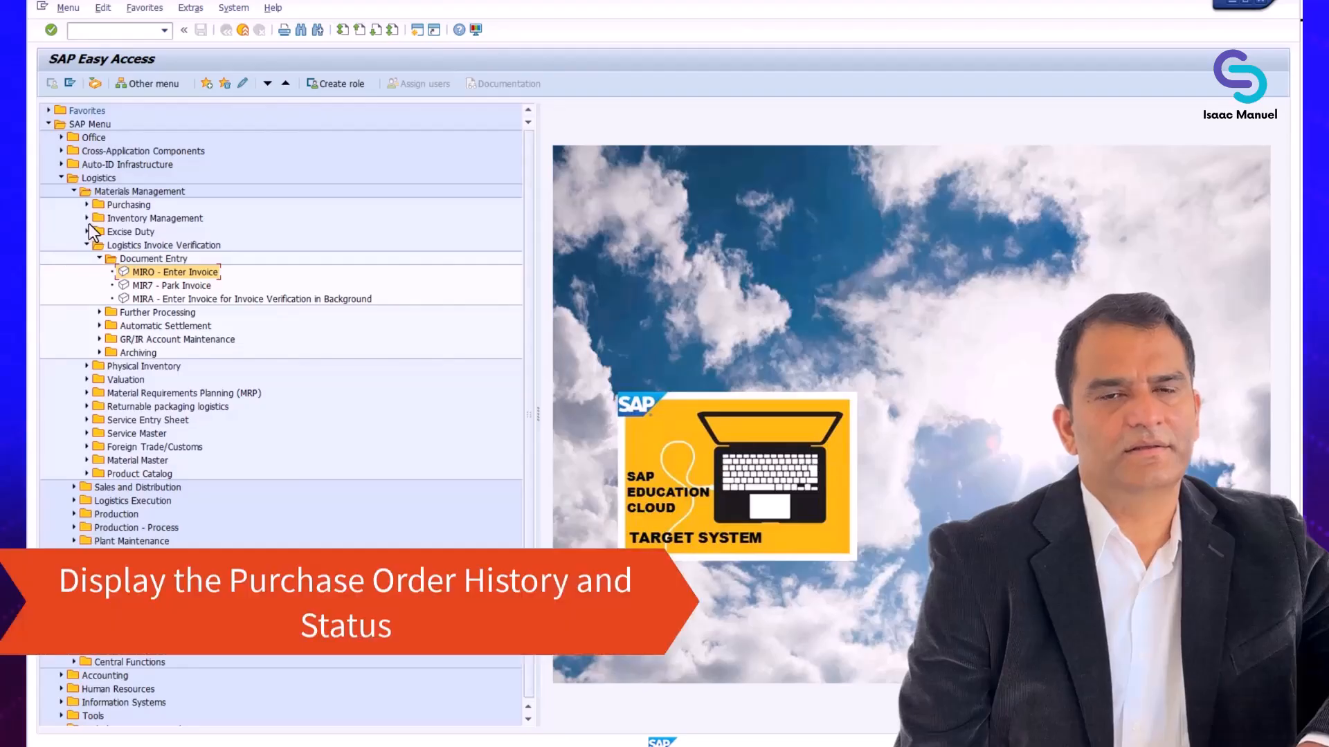
Open the ME23N - Display transaction from Purchase Order under Purchasing in Materials Management
click(86, 205)
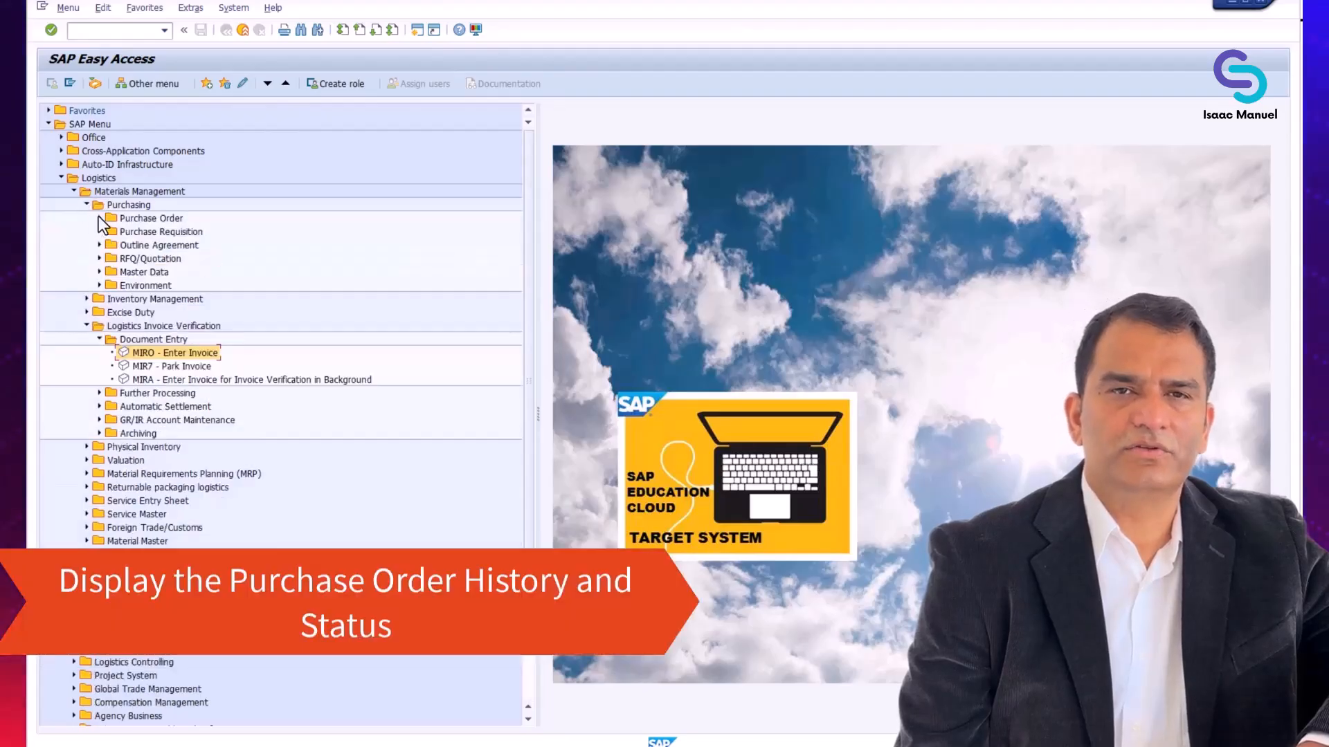
click(99, 218)
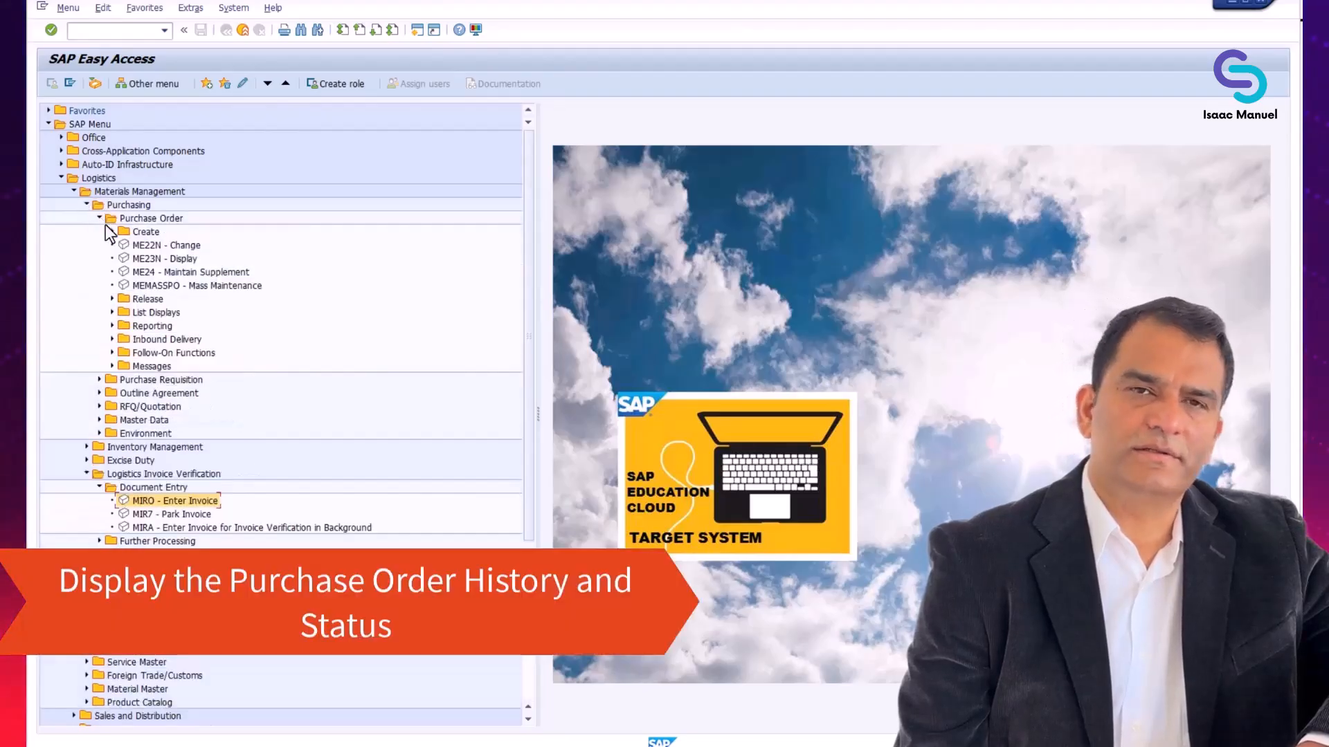
click(158, 259)
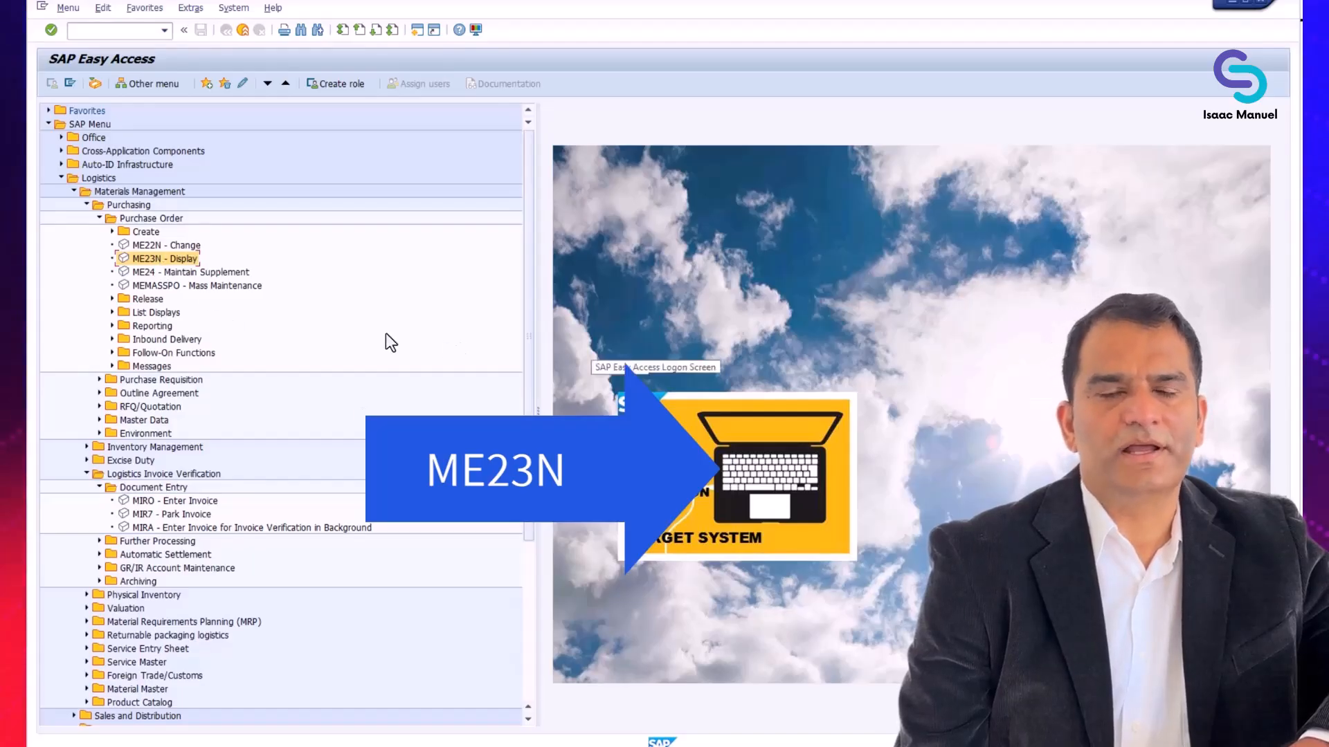
double_click(174, 261)
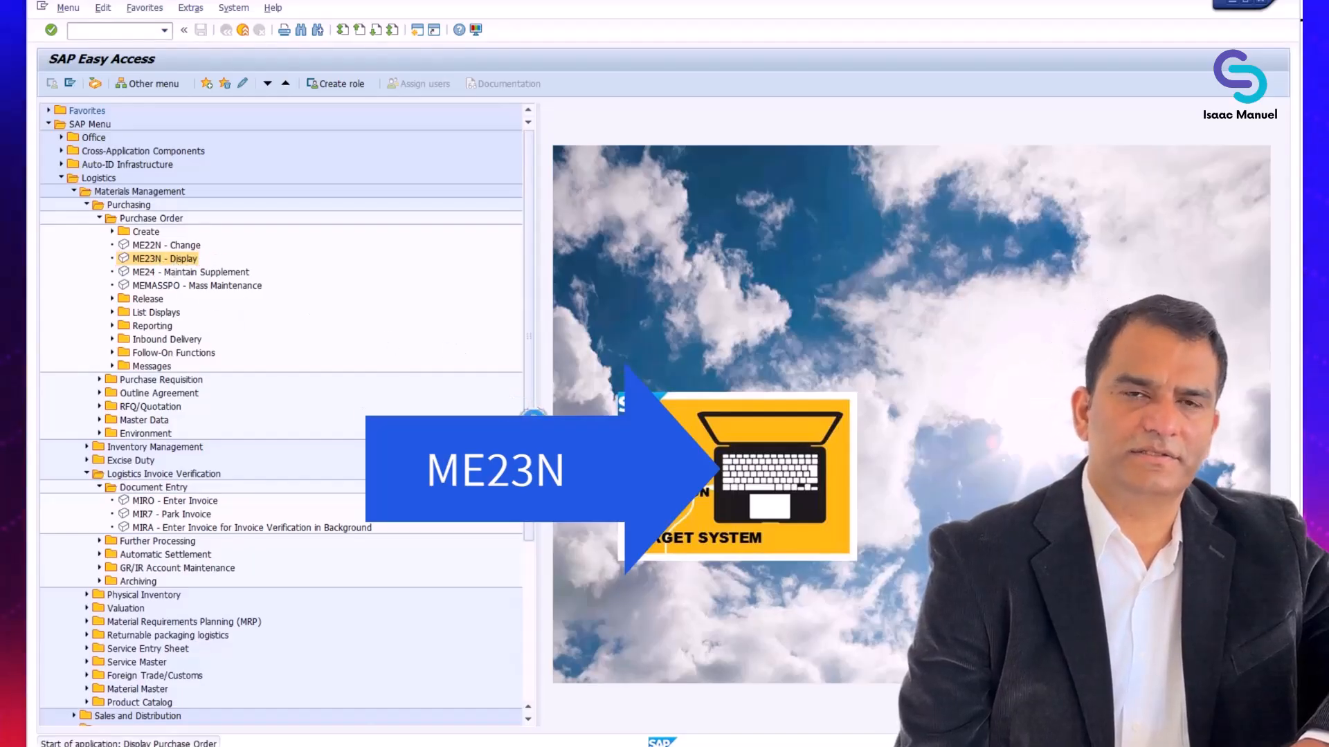